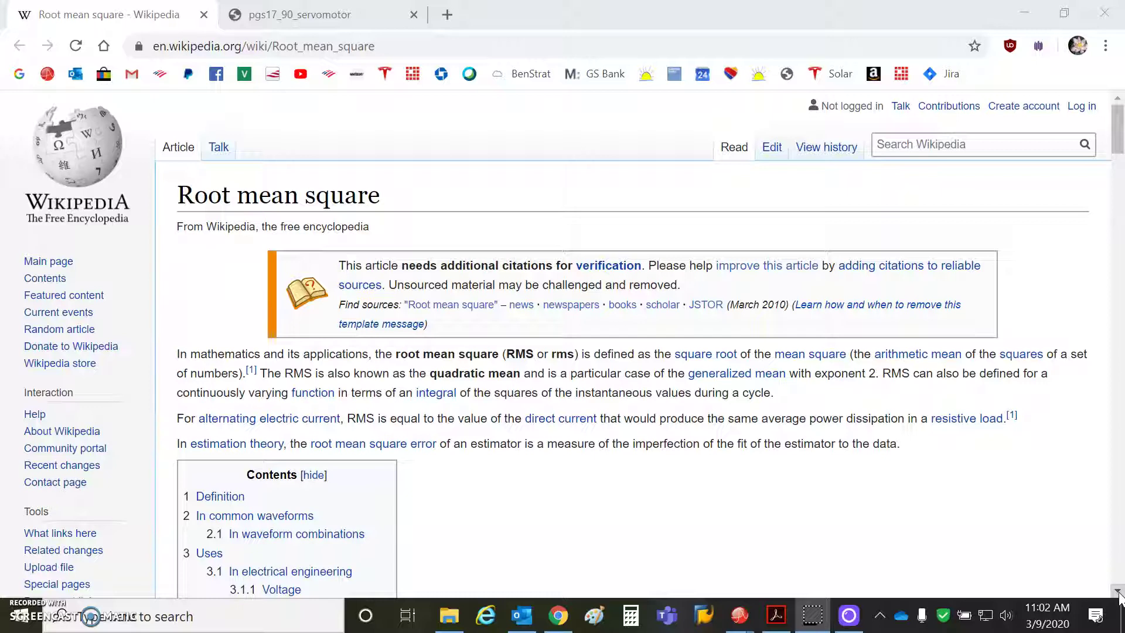
Scroll the Root mean square article down to its RMS table listing Square wave and Pulse train.
{"action": "left_click", "coordinate": [1118, 592]}
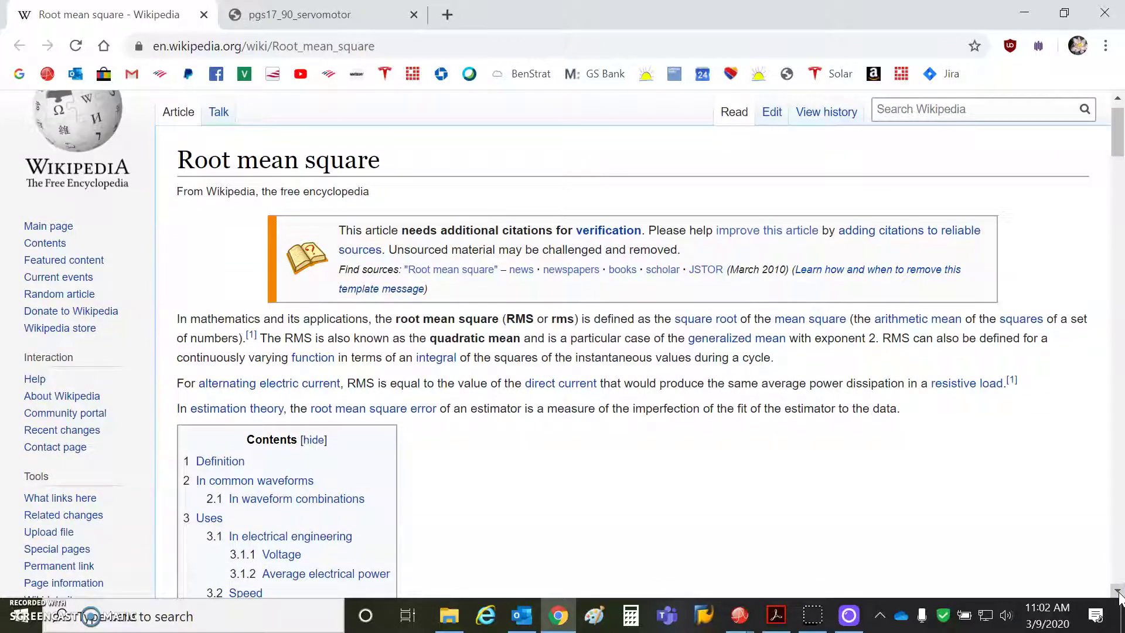
{"action": "left_click", "coordinate": [1118, 592]}
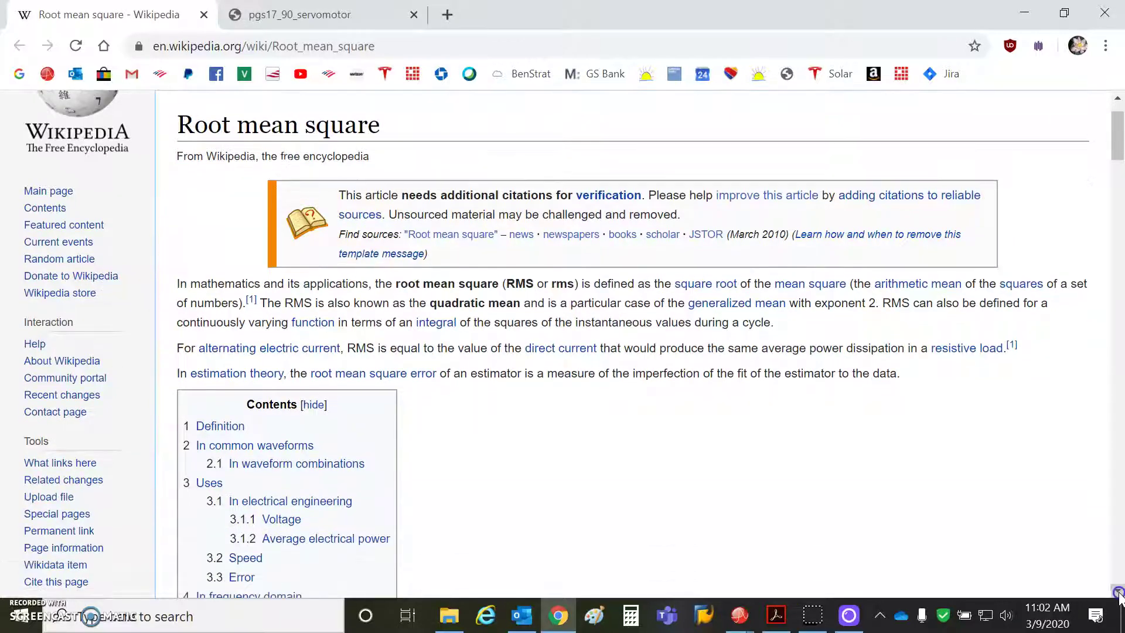
{"action": "left_click_drag", "start_coordinate": [1117, 592], "coordinate": [1118, 592]}
{"action": "left_click", "coordinate": [1118, 592]}
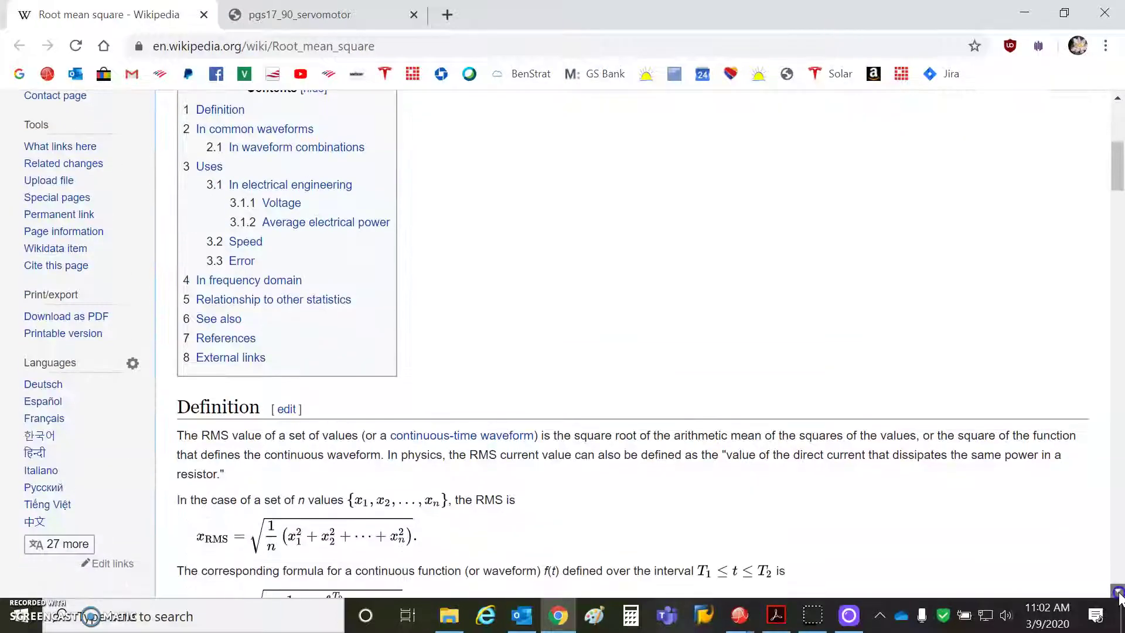
{"action": "left_click", "coordinate": [1118, 592]}
{"action": "left_click", "coordinate": [1118, 592]}
{"action": "left_click", "coordinate": [1118, 592]}
{"action": "left_click", "coordinate": [1118, 592]}
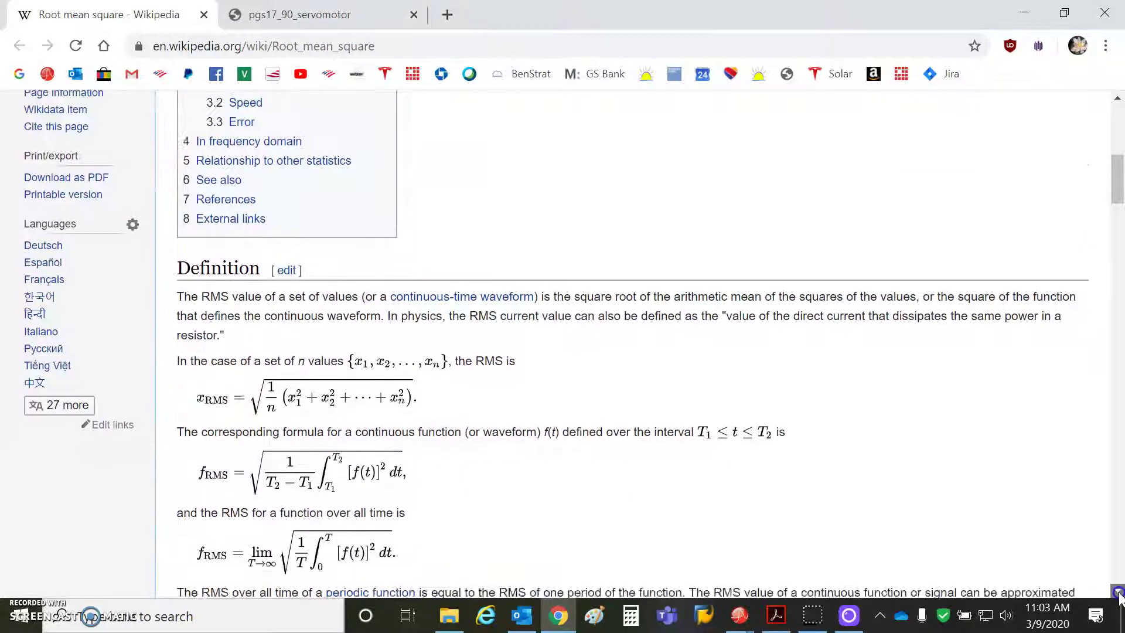
{"action": "left_click", "coordinate": [1118, 592]}
{"action": "left_click", "coordinate": [1118, 592]}
{"action": "left_click", "coordinate": [1118, 592]}
{"action": "left_click", "coordinate": [1118, 592]}
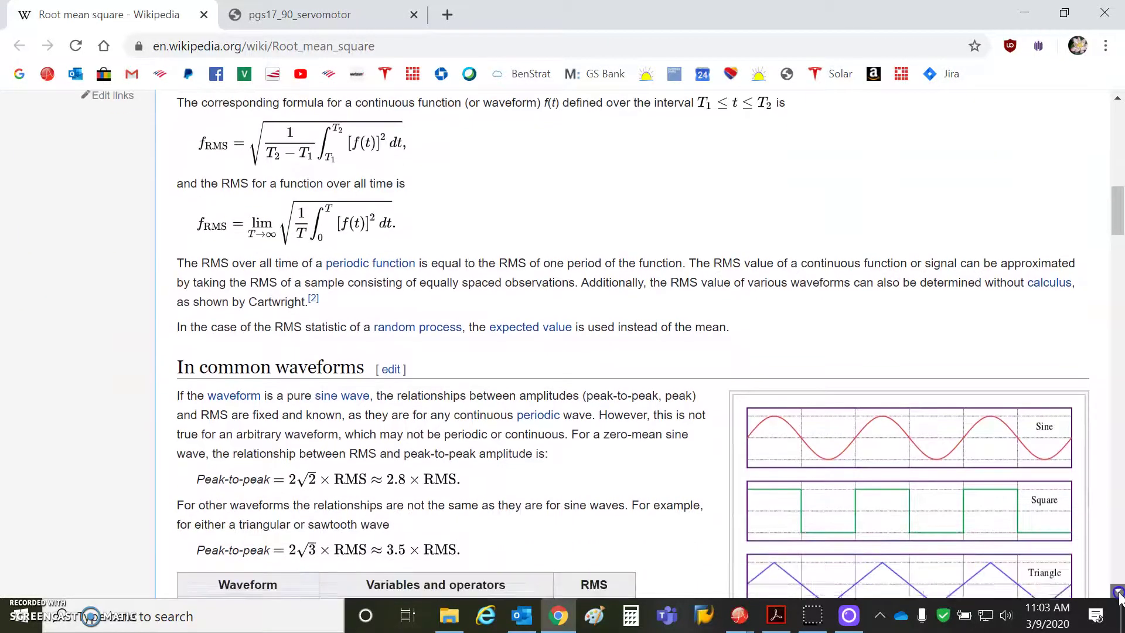
{"action": "left_click", "coordinate": [1118, 591]}
{"action": "left_click", "coordinate": [1118, 592]}
{"action": "left_click", "coordinate": [1118, 592]}
{"action": "left_click", "coordinate": [1118, 592]}
{"action": "left_click", "coordinate": [1118, 592]}
{"action": "left_click", "coordinate": [1118, 592]}
{"action": "left_click", "coordinate": [1118, 592]}
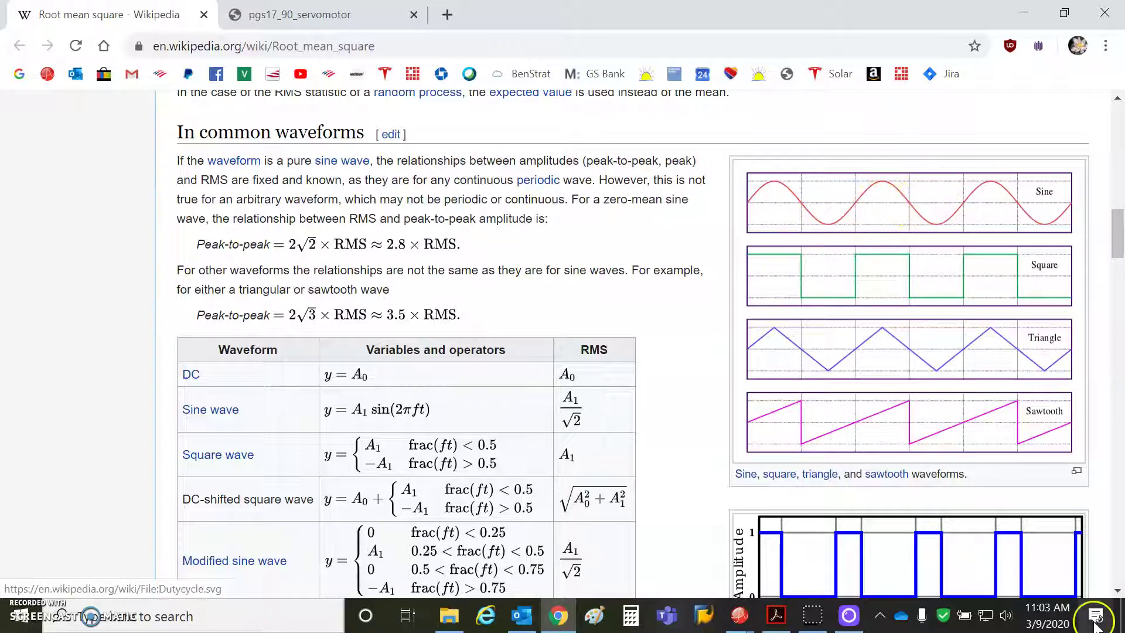
{"action": "left_click", "coordinate": [1117, 589]}
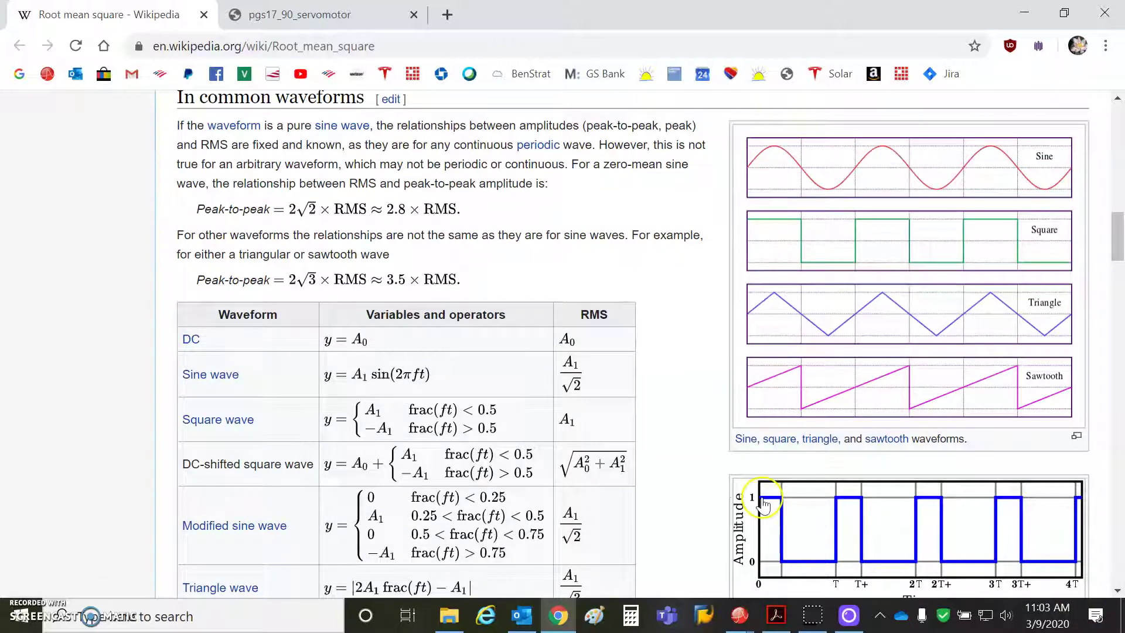
{"action": "left_click", "coordinate": [1117, 590]}
{"action": "scroll", "coordinate": [1118, 590], "scroll_direction": "down", "scroll_amount": 5}
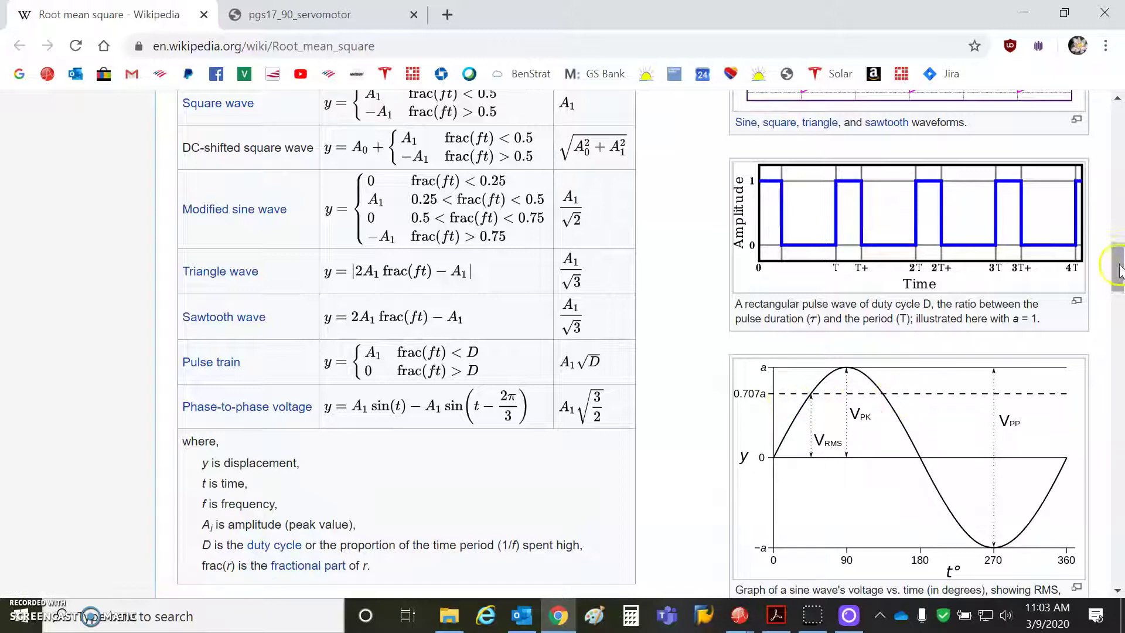
Nudge the Wikipedia page up and back down to review the RMS waveform table.
{"action": "left_click_drag", "start_coordinate": [1119, 267], "coordinate": [1119, 246]}
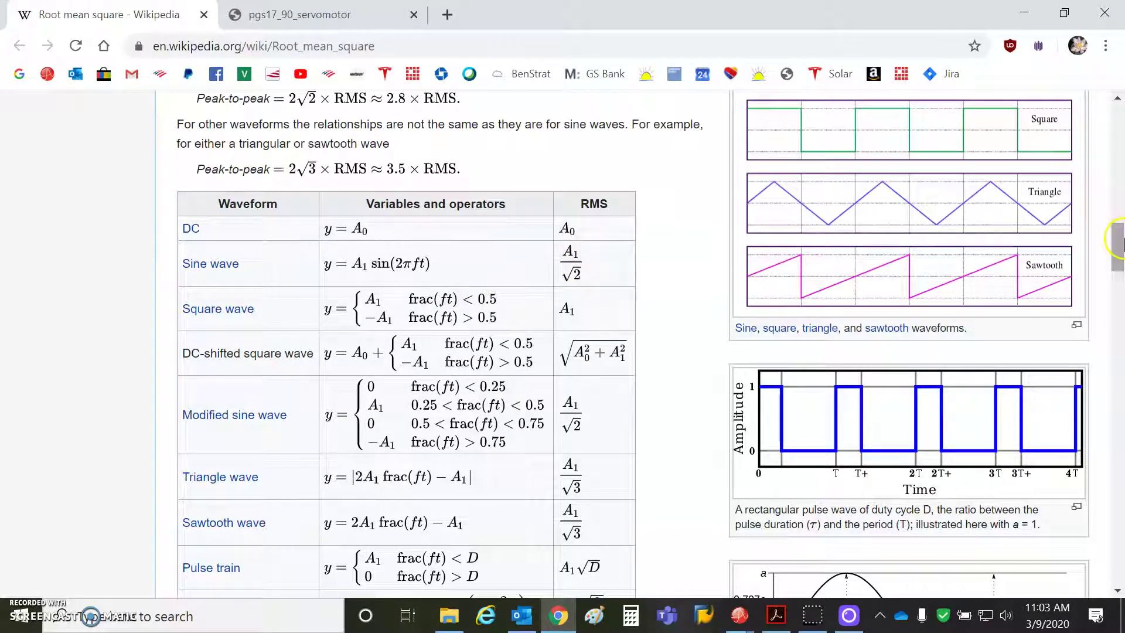
{"action": "left_click_drag", "start_coordinate": [1118, 244], "coordinate": [1118, 264]}
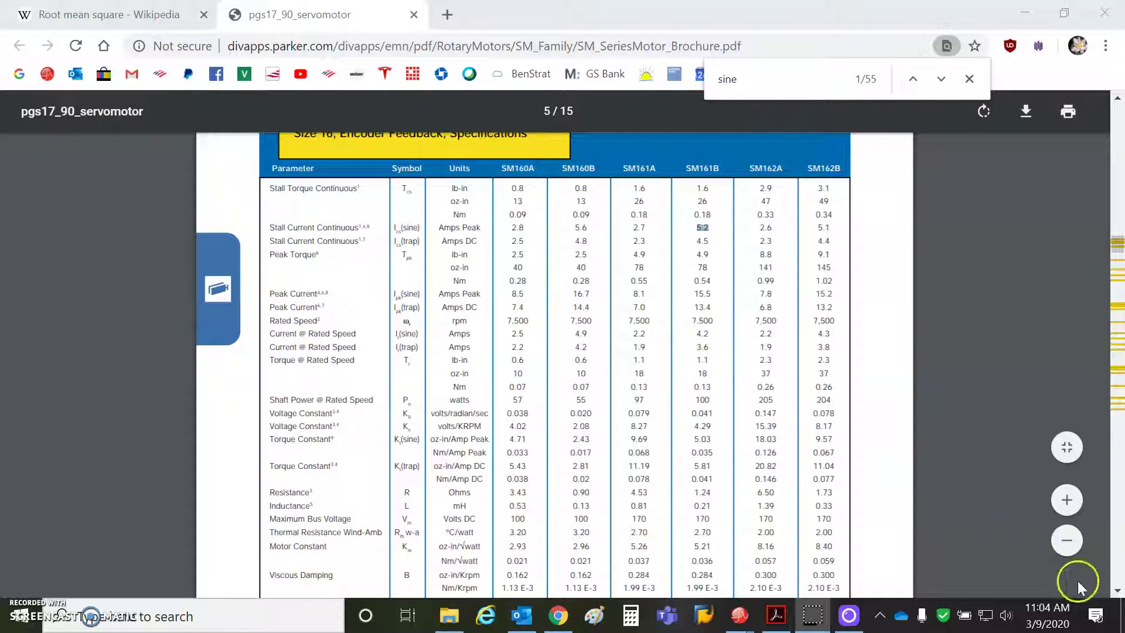
Scroll to the specification footnotes and highlight the peak-of-sine-wave note and footnote 1's 25°C ambient conditions.
{"action": "left_click", "coordinate": [1117, 590]}
{"action": "scroll", "coordinate": [1118, 591], "scroll_direction": "down", "scroll_amount": 4}
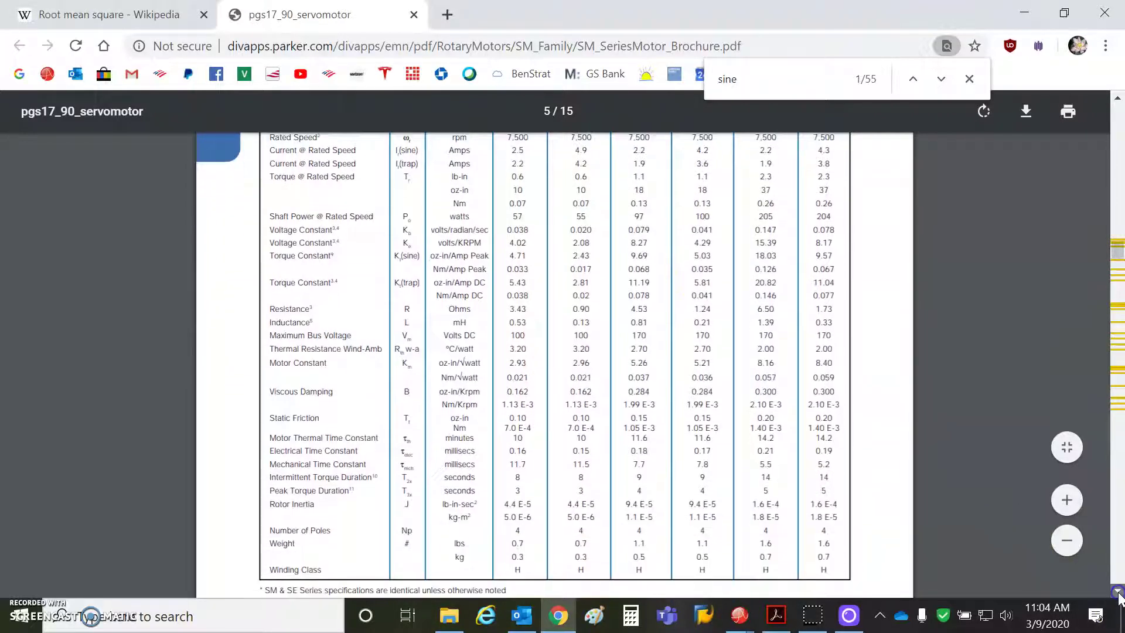
{"action": "left_click", "coordinate": [1118, 591]}
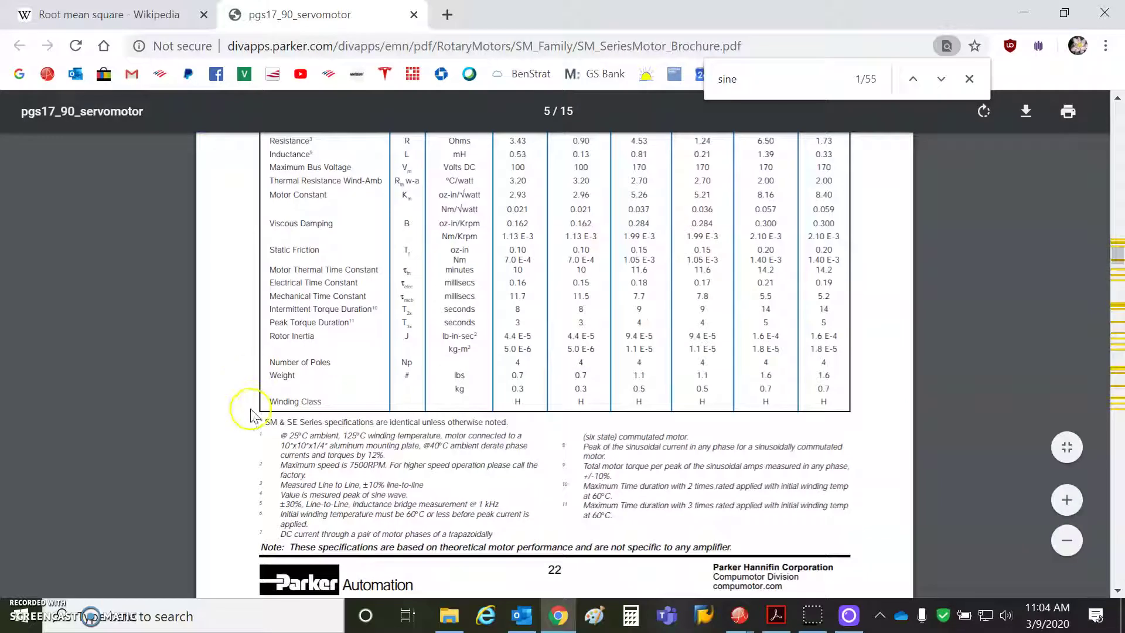
{"action": "left_click_drag", "start_coordinate": [282, 494], "coordinate": [404, 494]}
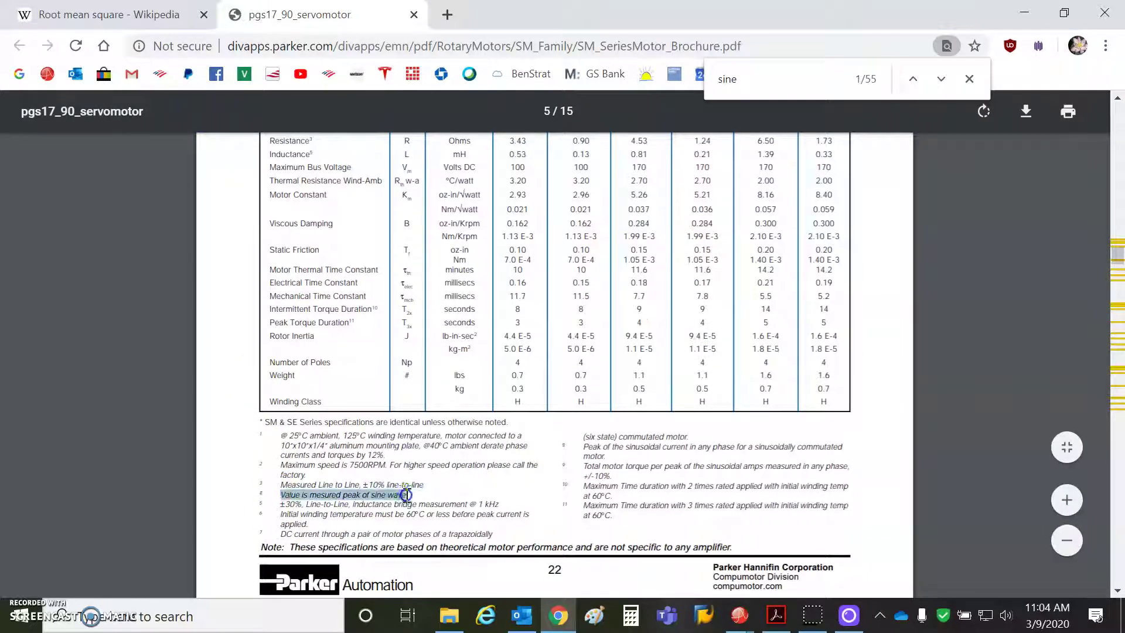
{"action": "left_click_drag", "start_coordinate": [281, 436], "coordinate": [387, 455]}
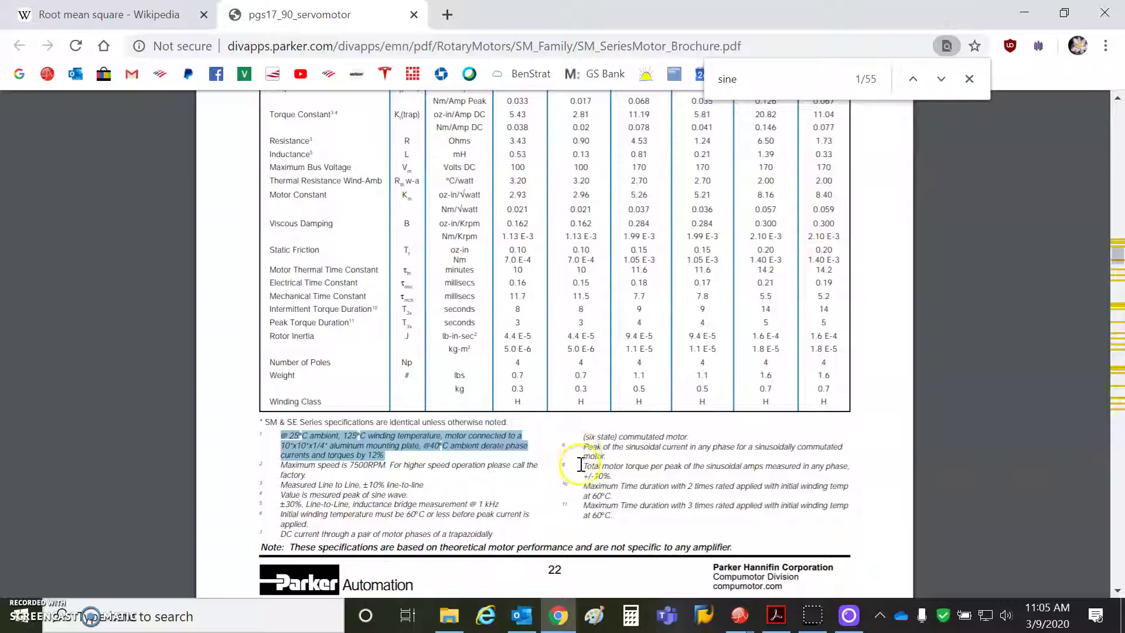
Highlight footnote 8 on peak sinusoidal current, then return up and select SM161B's 4.2 A rated-speed current.
{"action": "left_click_drag", "start_coordinate": [578, 449], "coordinate": [609, 457]}
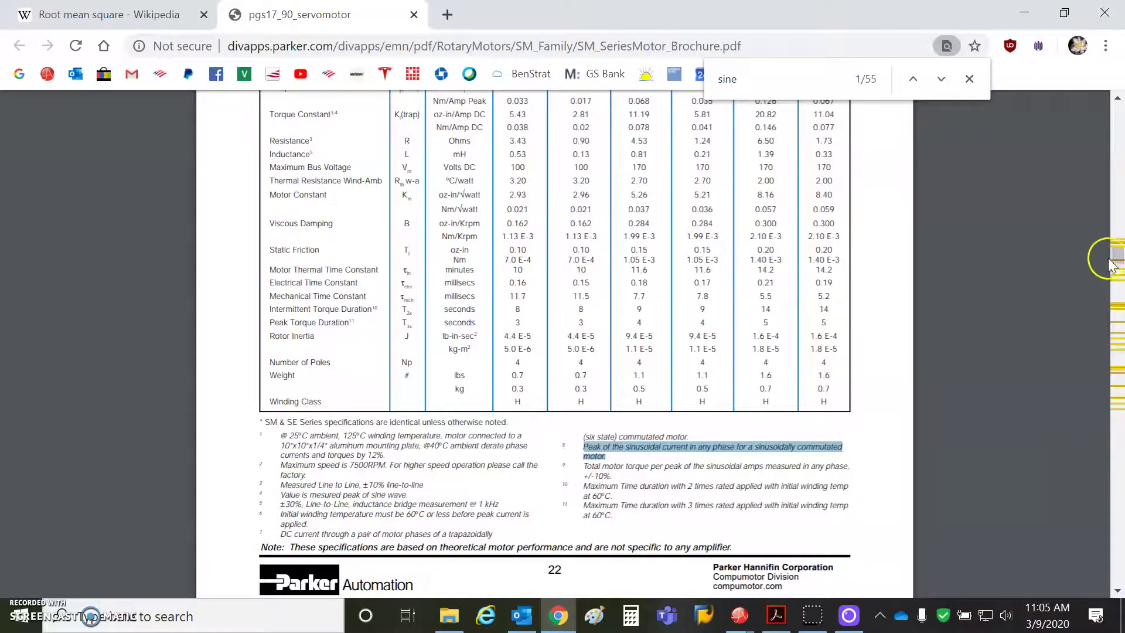
{"action": "left_click", "coordinate": [1117, 233]}
{"action": "scroll", "coordinate": [1117, 234], "scroll_direction": "down", "scroll_amount": 5}
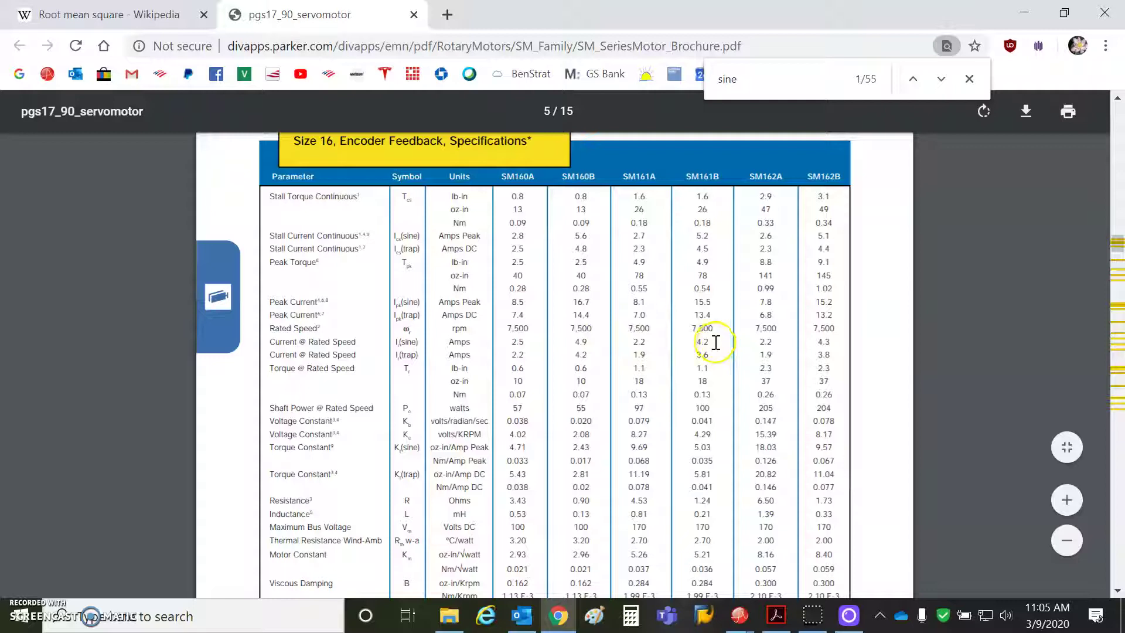
{"action": "left_click_drag", "start_coordinate": [708, 329], "coordinate": [686, 344]}
{"action": "left_click", "coordinate": [696, 344]}
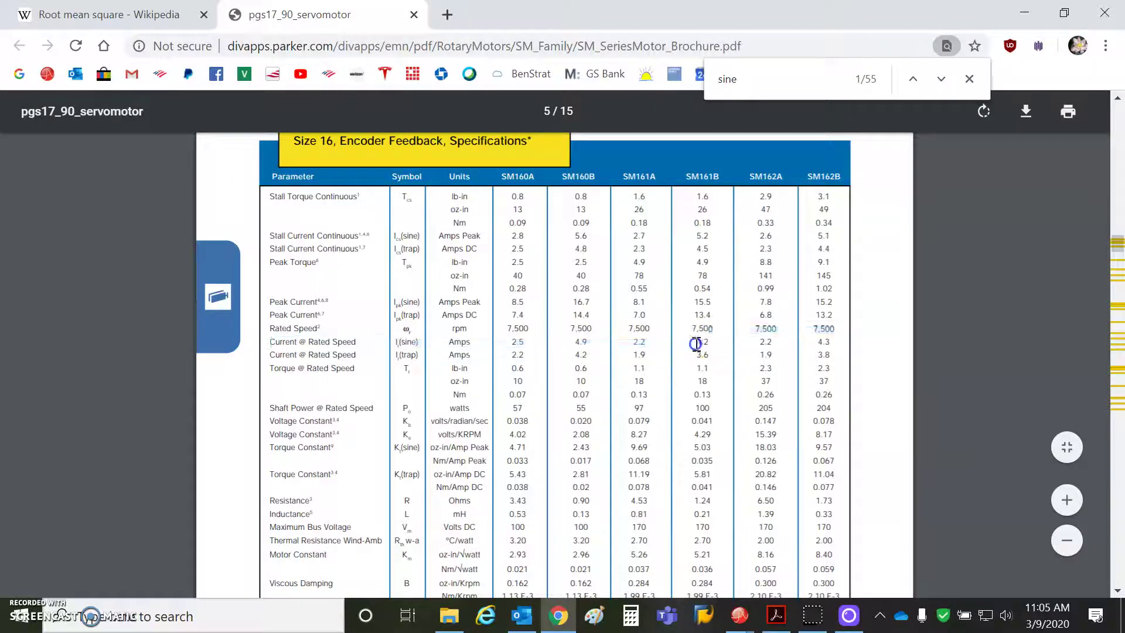
Minimize Chrome and bring up the Current Loop settings in CME, moved aside.
{"action": "left_click", "coordinate": [1030, 17]}
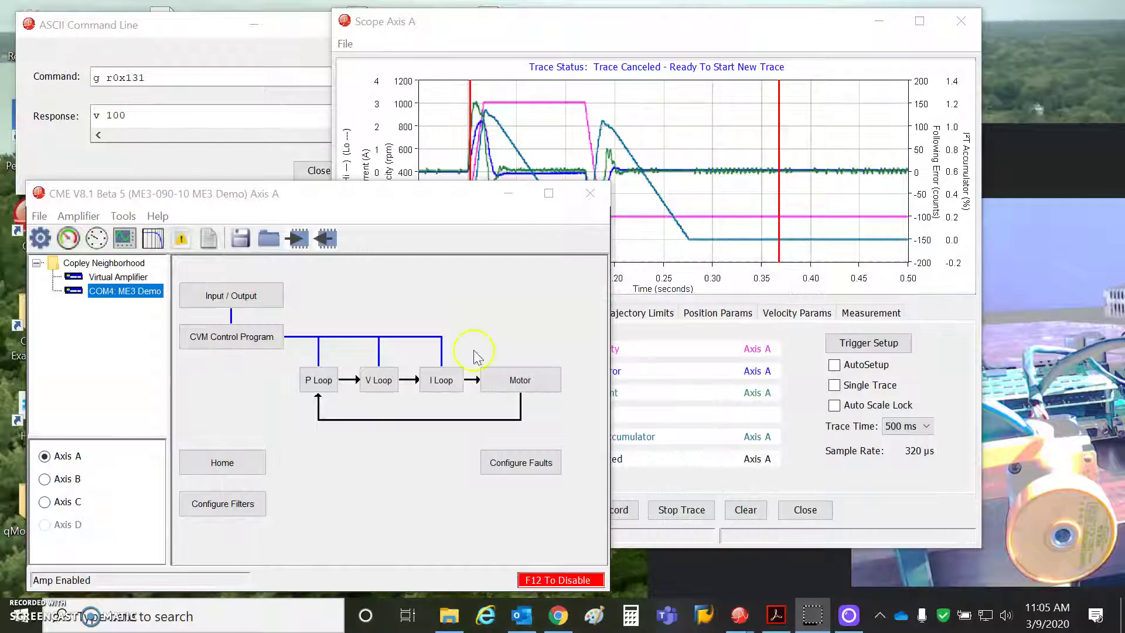
{"action": "left_click", "coordinate": [443, 381]}
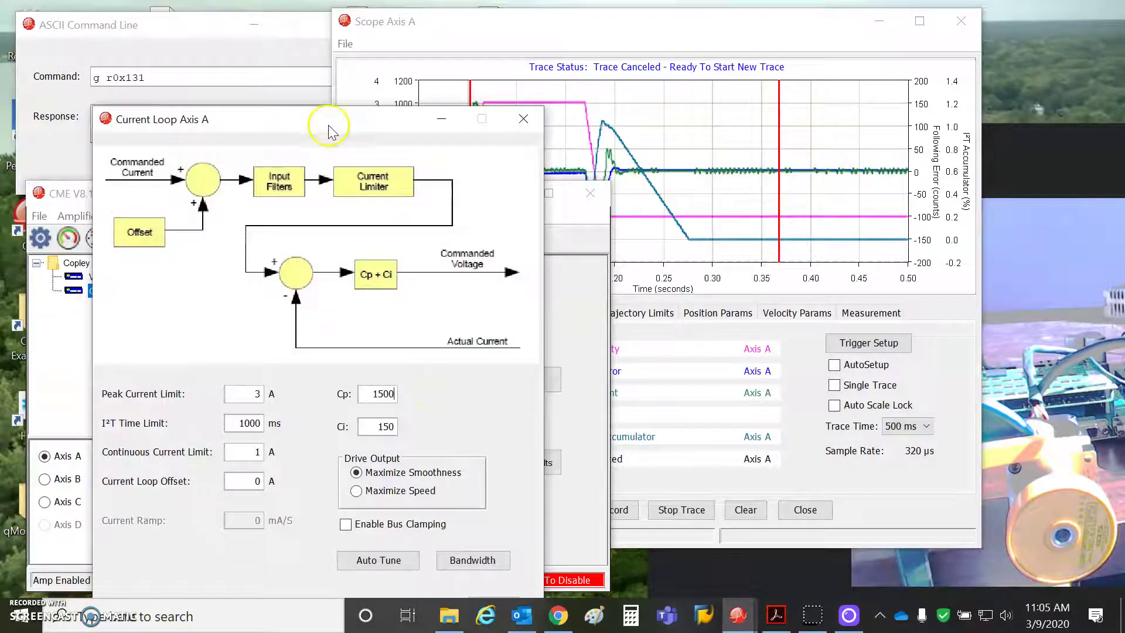
{"action": "left_click_drag", "start_coordinate": [329, 131], "coordinate": [298, 83]}
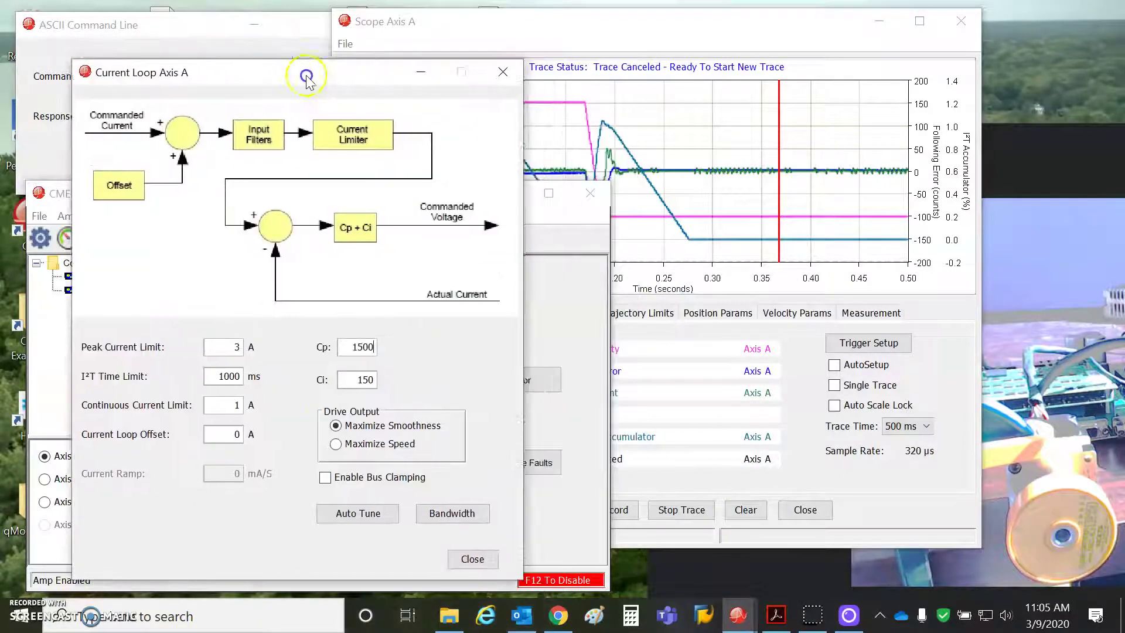
Switch Motor Data to Metric units, keep torque constant in N·m/Apk, and close without saving to flash.
{"action": "left_click", "coordinate": [538, 381]}
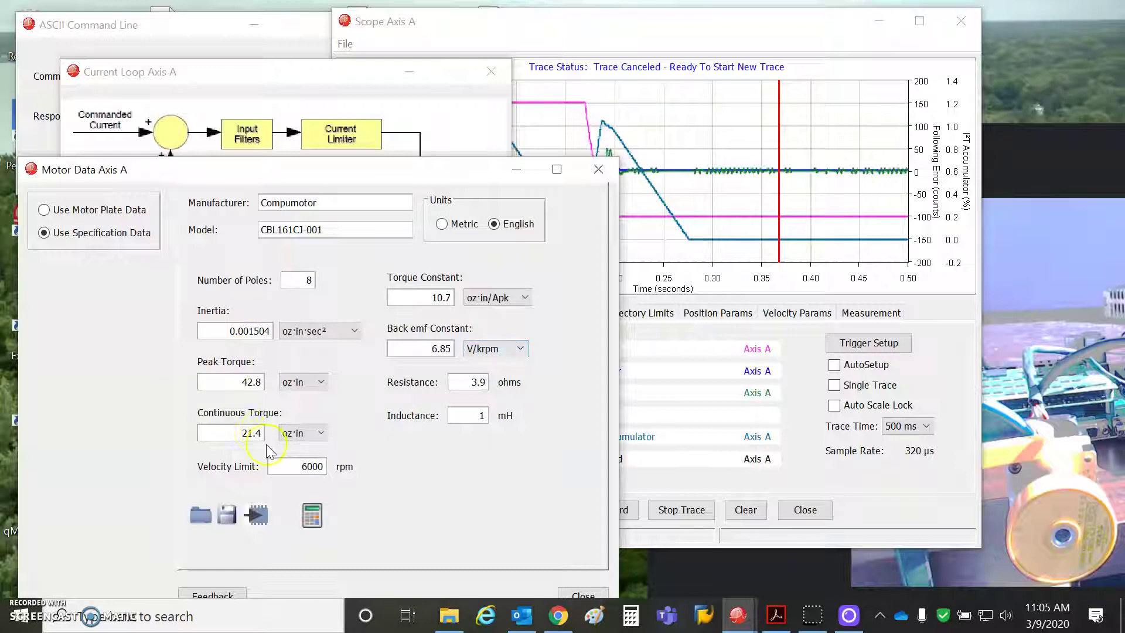
{"action": "left_click", "coordinate": [442, 223]}
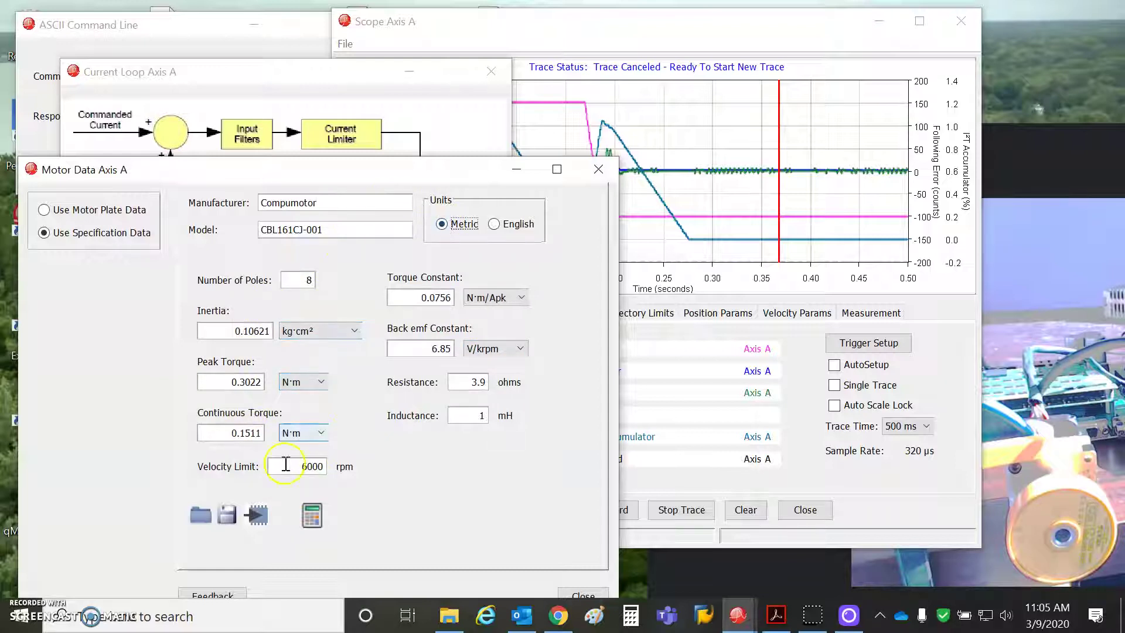
{"action": "left_click", "coordinate": [523, 299]}
{"action": "left_click", "coordinate": [523, 300]}
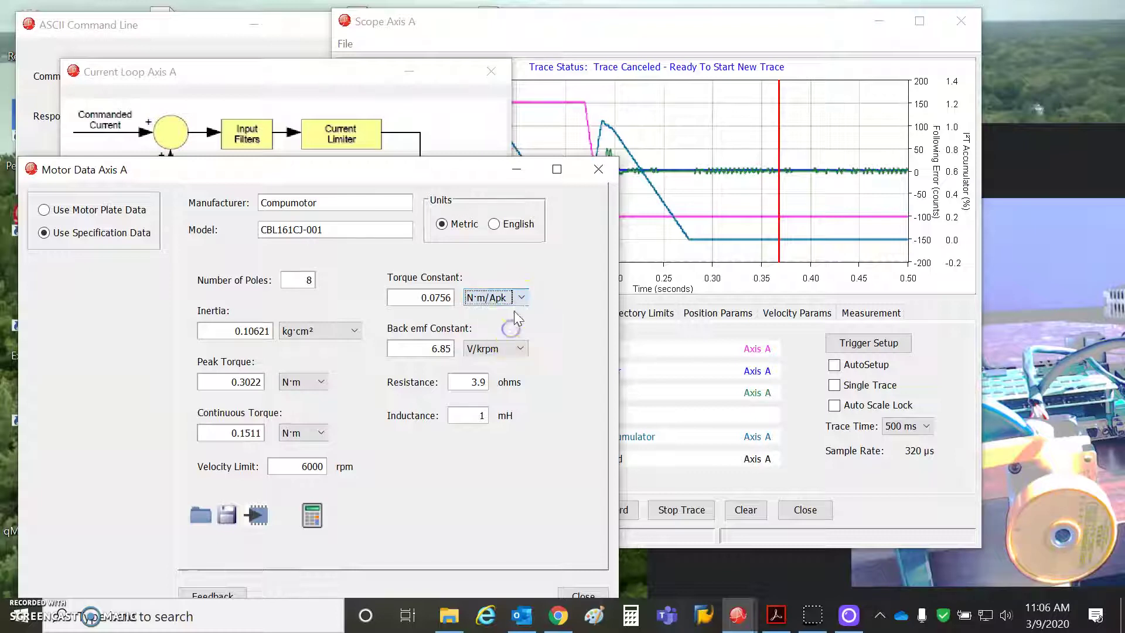
{"action": "left_click", "coordinate": [520, 299]}
{"action": "left_click", "coordinate": [503, 313]}
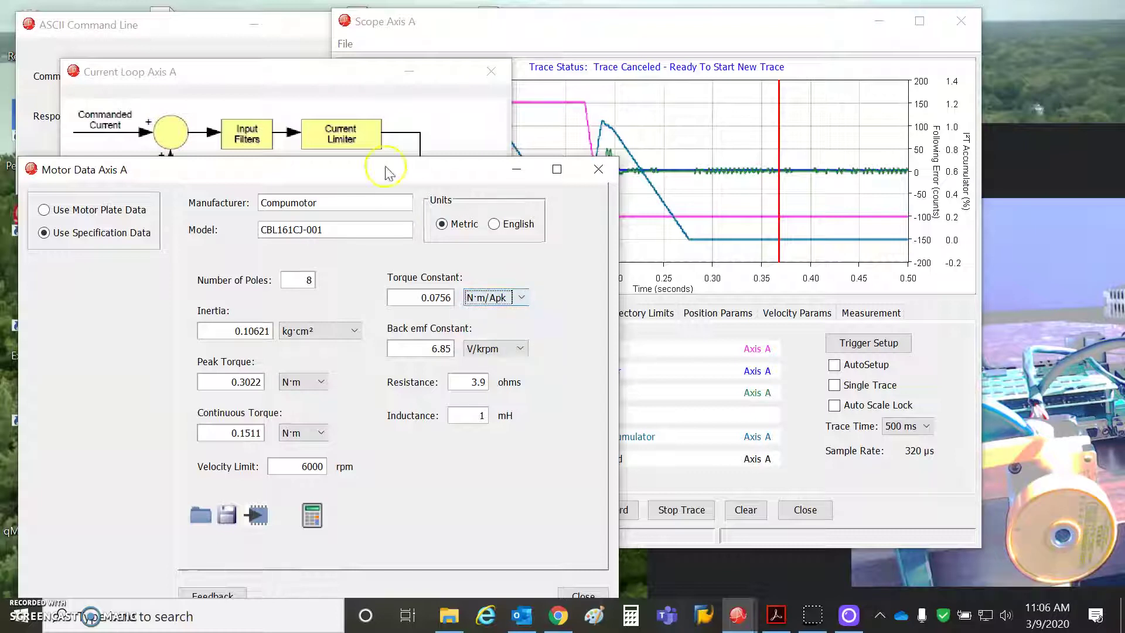
{"action": "left_click_drag", "start_coordinate": [384, 172], "coordinate": [645, 167]}
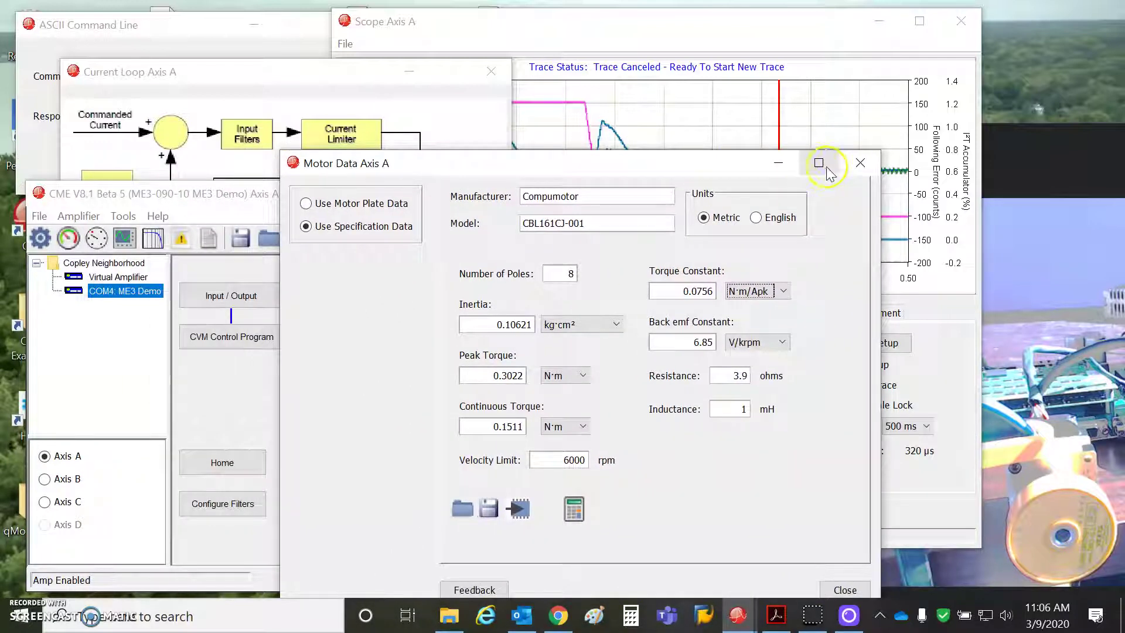
{"action": "left_click", "coordinate": [858, 170]}
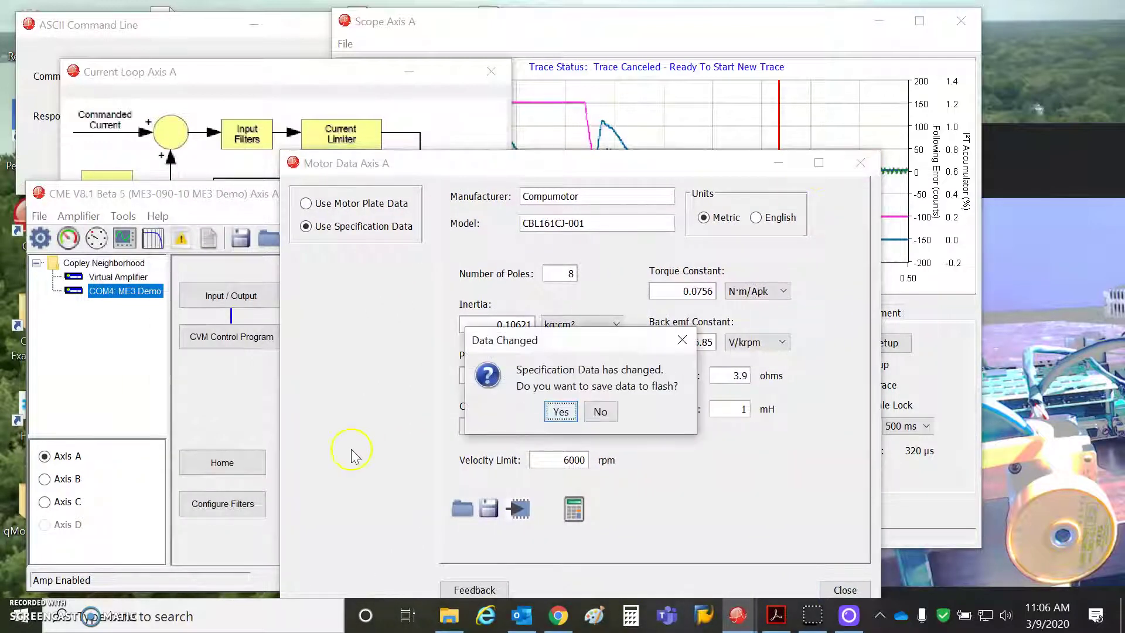
{"action": "left_click", "coordinate": [600, 410]}
Inspect the Current Loop's 3 A peak and 1 A continuous current limit values.
{"action": "left_click", "coordinate": [445, 385]}
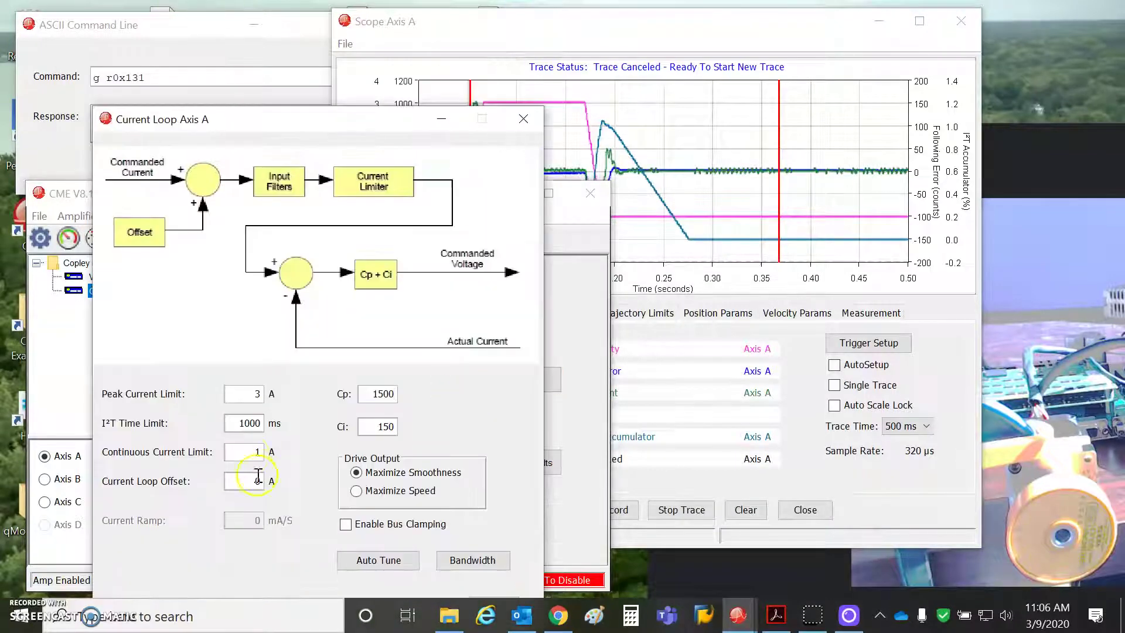
{"action": "left_click_drag", "start_coordinate": [250, 451], "coordinate": [266, 452]}
{"action": "double_click", "coordinate": [251, 394]}
{"action": "left_click", "coordinate": [285, 394]}
{"action": "left_click", "coordinate": [271, 452]}
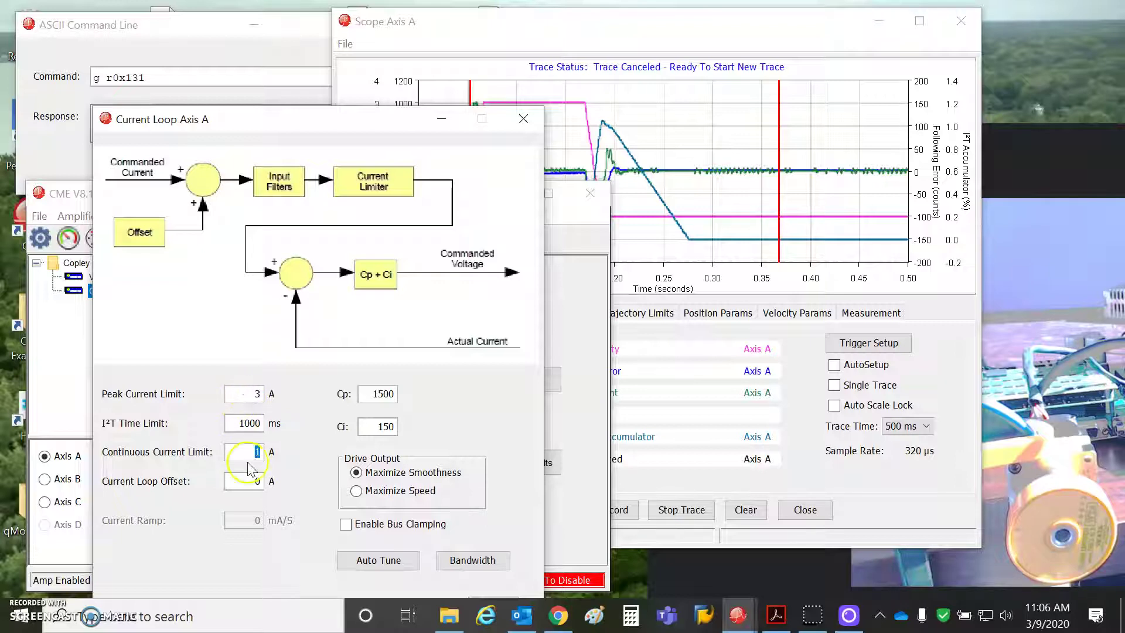
{"action": "double_click", "coordinate": [252, 452]}
{"action": "left_click", "coordinate": [248, 426]}
Read the peak current and I²T time limit explanations, then close the Current Loop dialog.
{"action": "left_click", "coordinate": [248, 393]}
{"action": "left_click", "coordinate": [262, 423]}
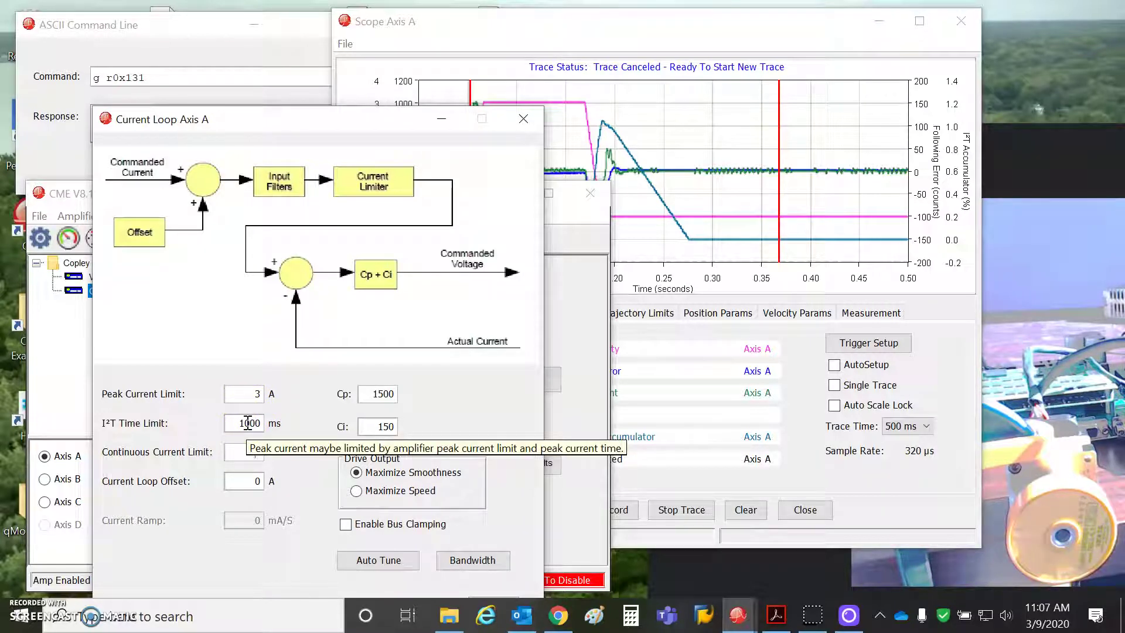
{"action": "left_click", "coordinate": [523, 119]}
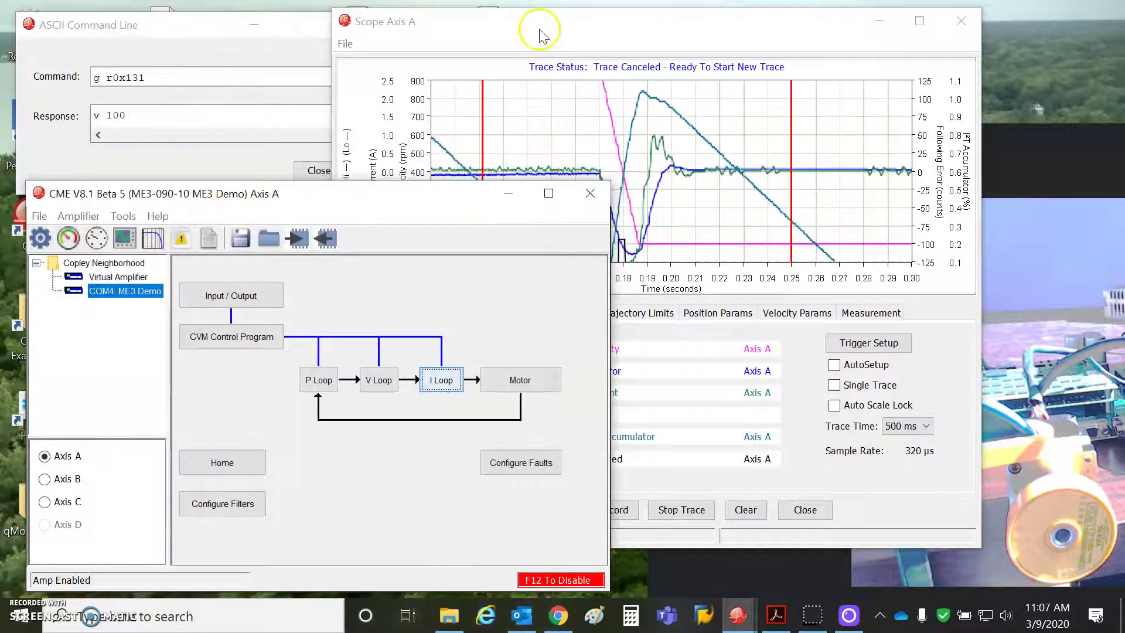
Start a relative 8000-count trapezoidal move with Reverse and Repeat from the Scope's Profile tab.
{"action": "left_click_drag", "start_coordinate": [556, 23], "coordinate": [502, 46]}
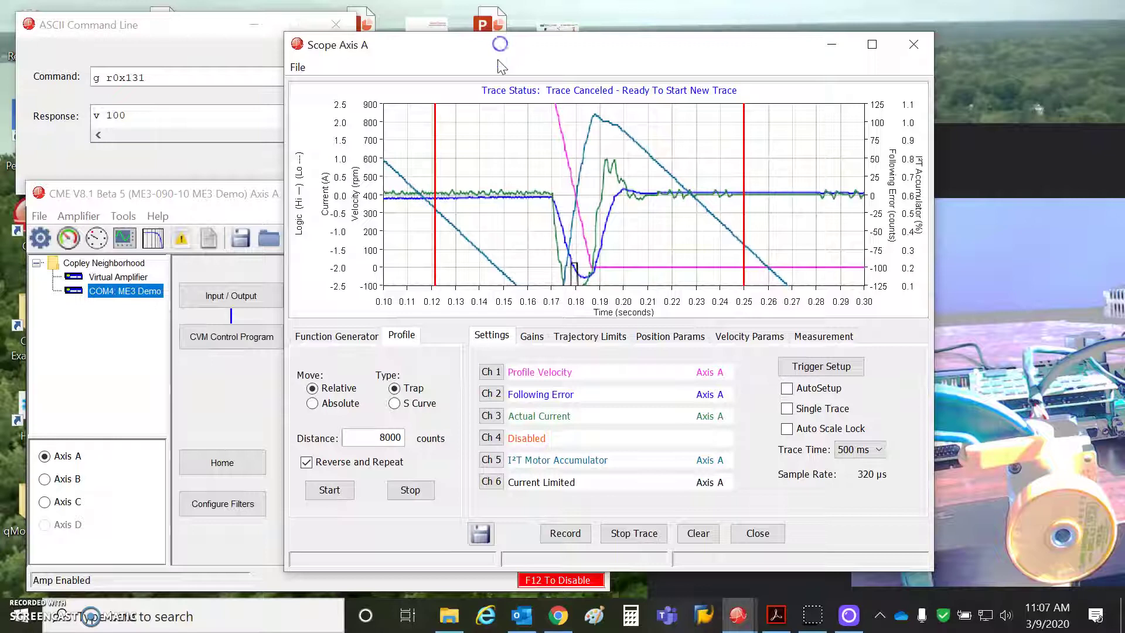
{"action": "left_click", "coordinate": [501, 485]}
{"action": "left_click", "coordinate": [332, 499]}
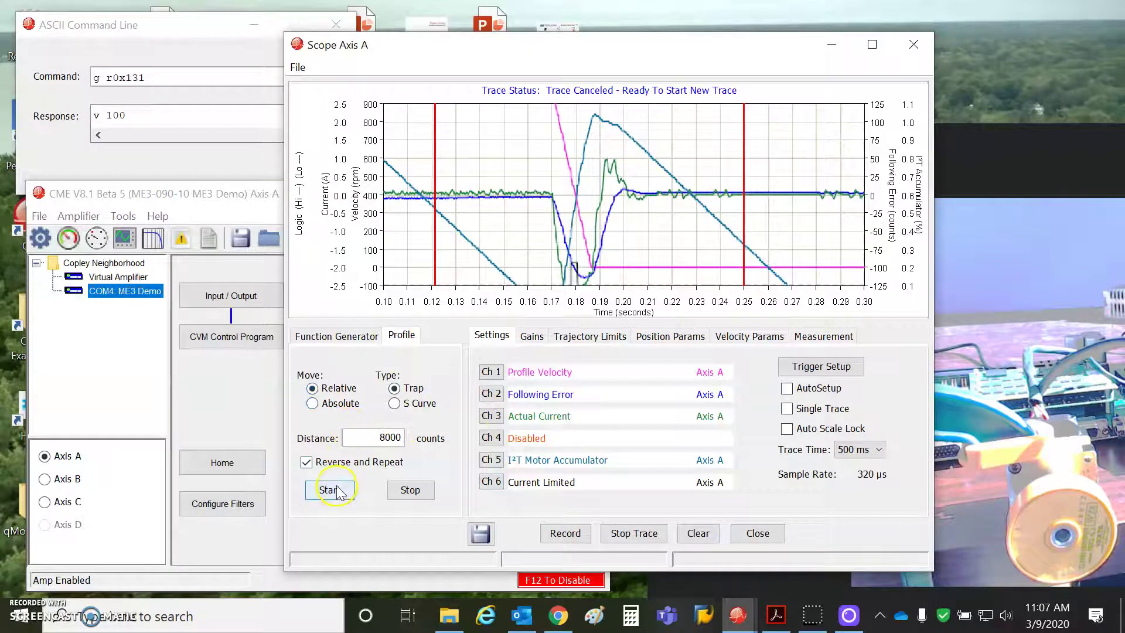
{"action": "left_click", "coordinate": [337, 493]}
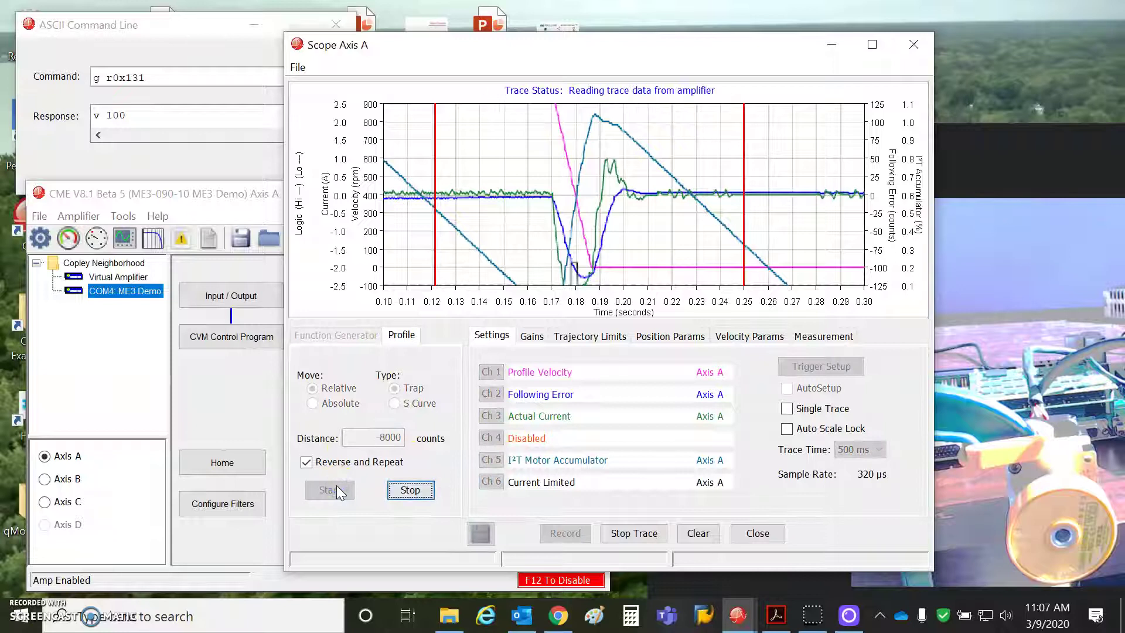
{"action": "left_click", "coordinate": [596, 246]}
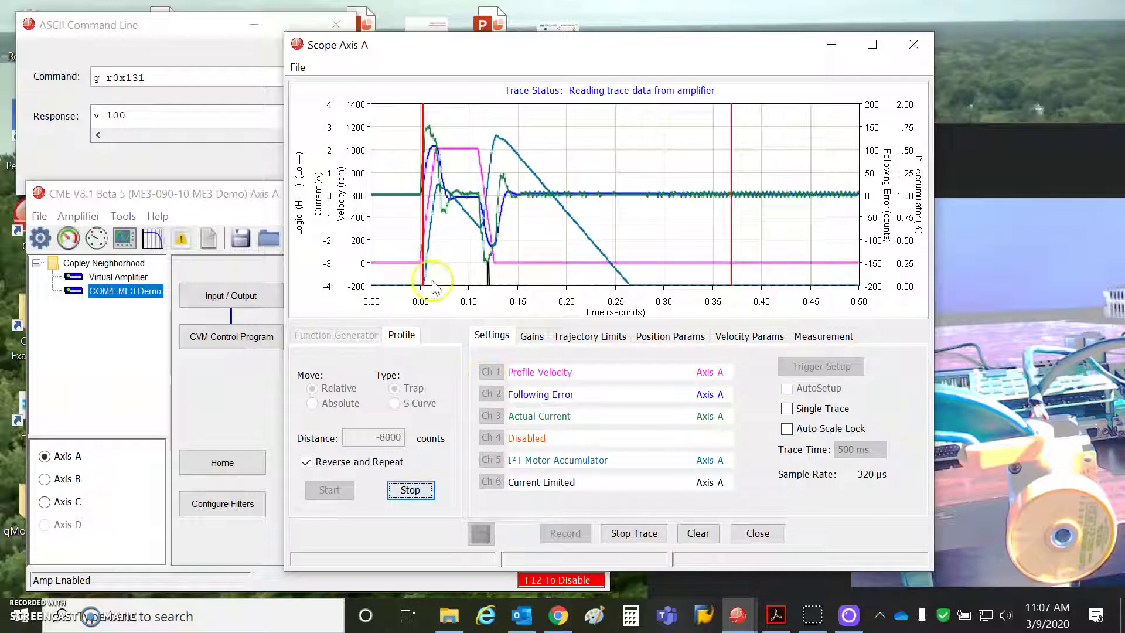
Maximize the Axis A scope to watch the velocity, current and following-error traces refresh.
{"action": "left_click", "coordinate": [870, 44]}
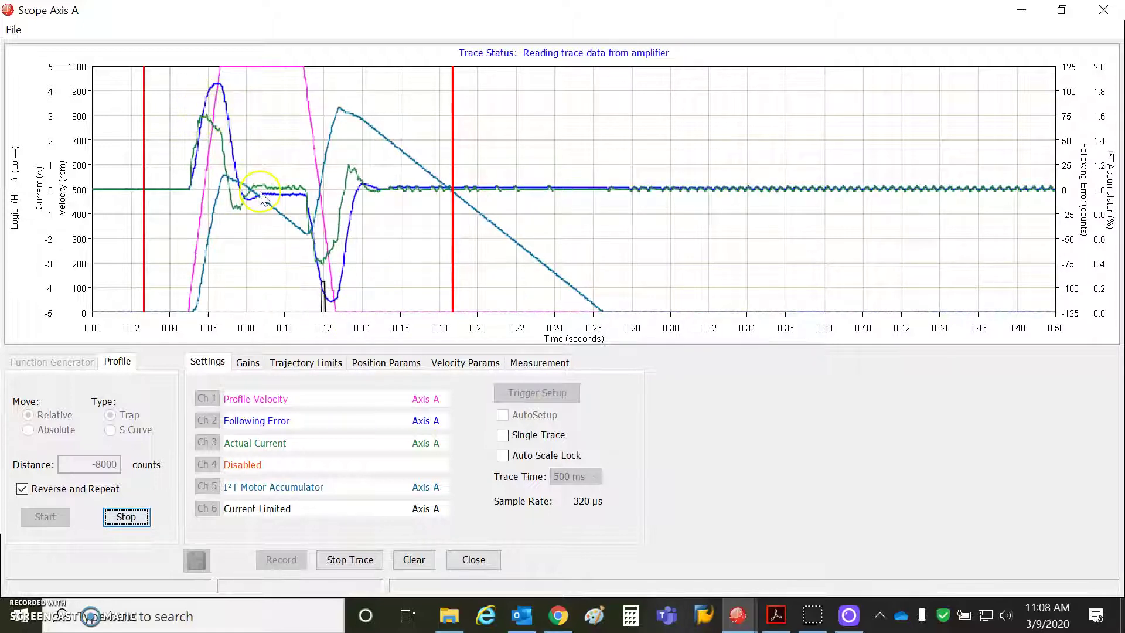
Restore the scope window, set the right cursor near 0.49 s, and show the rms measurement table.
{"action": "left_click", "coordinate": [1063, 10]}
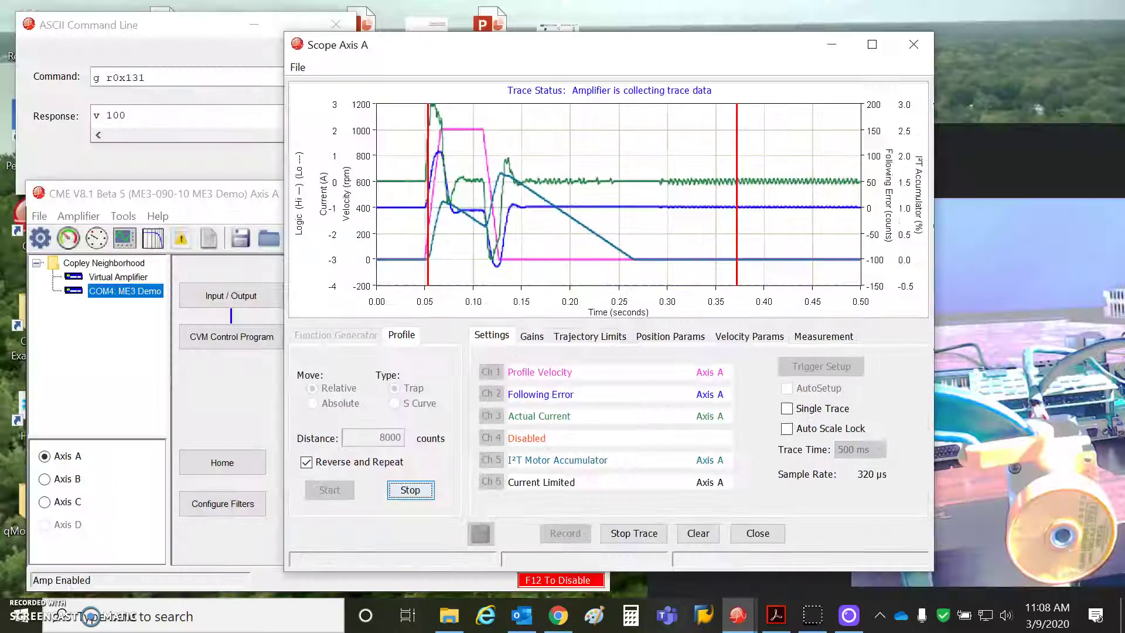
{"action": "left_click_drag", "start_coordinate": [585, 35], "coordinate": [737, 60]}
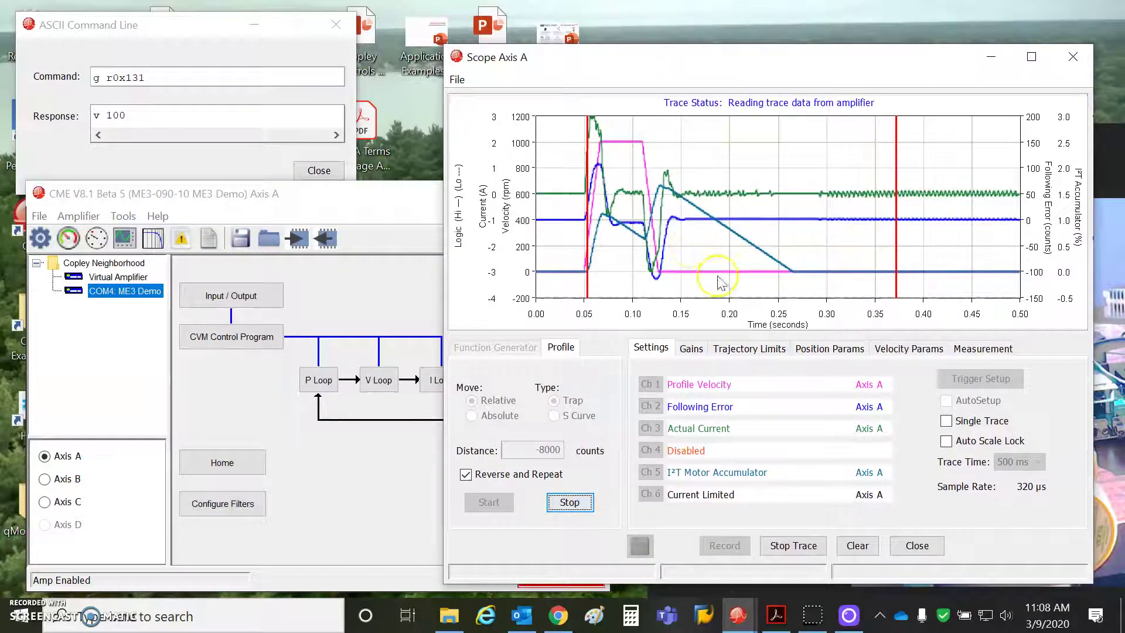
{"action": "left_click_drag", "start_coordinate": [899, 286], "coordinate": [1011, 295]}
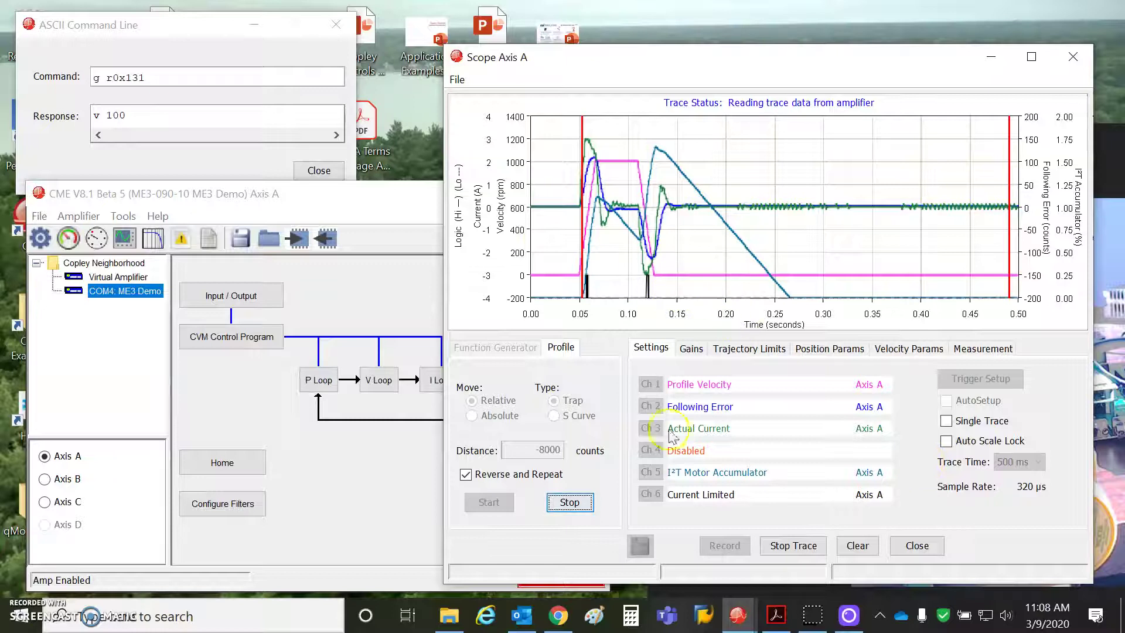
{"action": "left_click", "coordinate": [970, 349]}
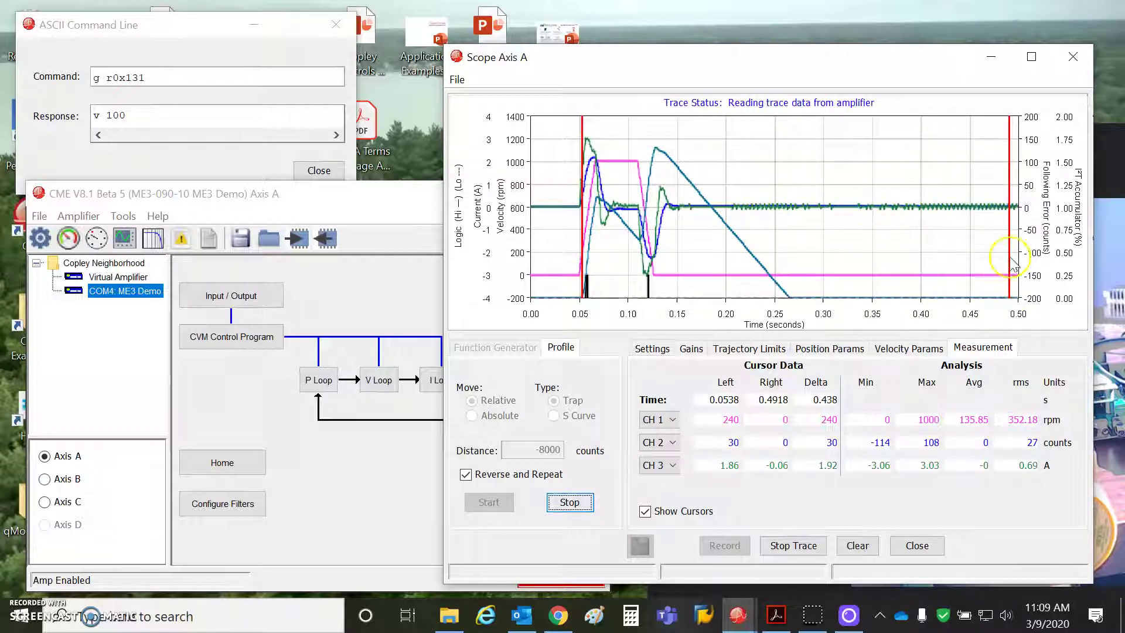
Sweep the right cursor from about 0.13 s to 0.26 s and beyond, reading actual current 0.71 A rms.
{"action": "left_click_drag", "start_coordinate": [1012, 262], "coordinate": [657, 249]}
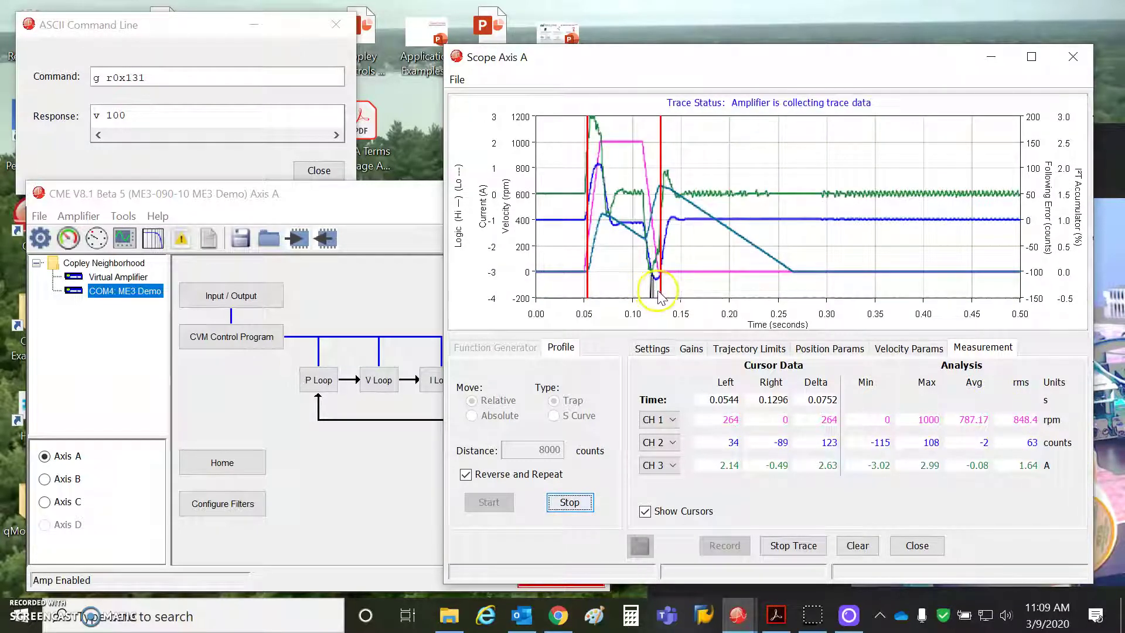
{"action": "left_click_drag", "start_coordinate": [660, 291], "coordinate": [790, 281]}
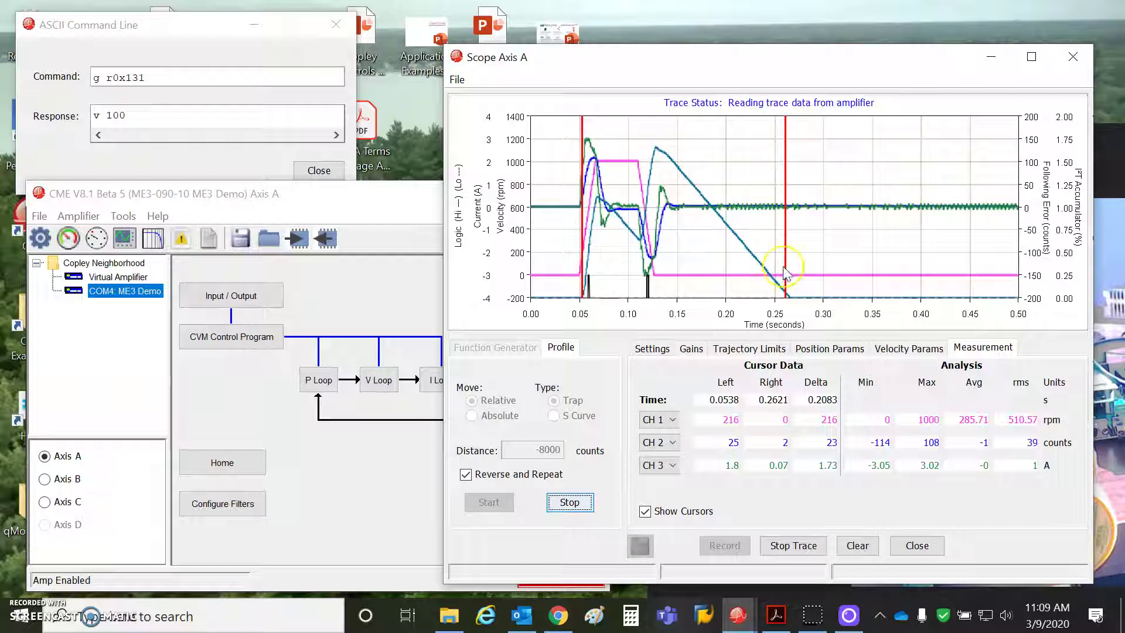
{"action": "left_click_drag", "start_coordinate": [786, 260], "coordinate": [990, 251]}
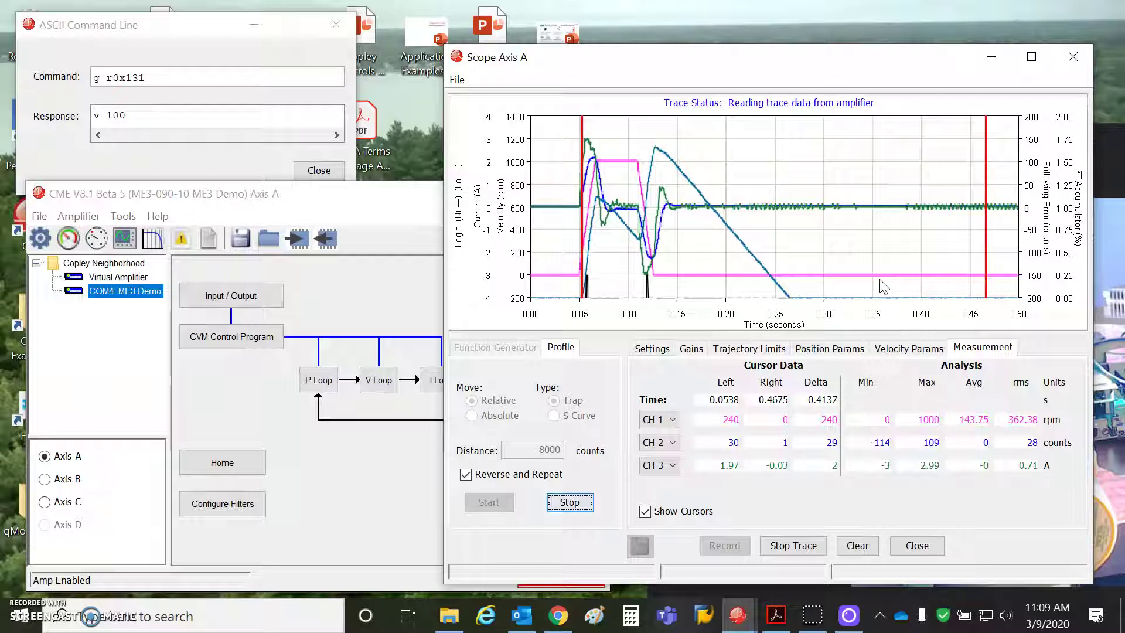
Stop the profile move and start a 2 Hz square wave from the Function Generator.
{"action": "left_click", "coordinate": [686, 277]}
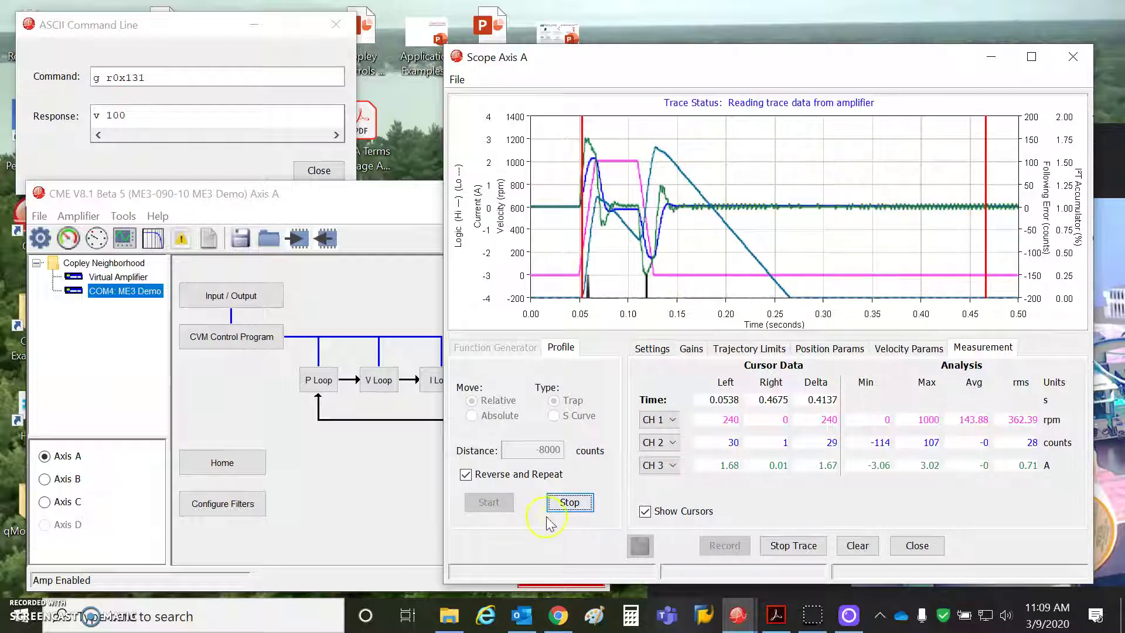
{"action": "left_click", "coordinate": [583, 515]}
{"action": "left_click", "coordinate": [516, 347]}
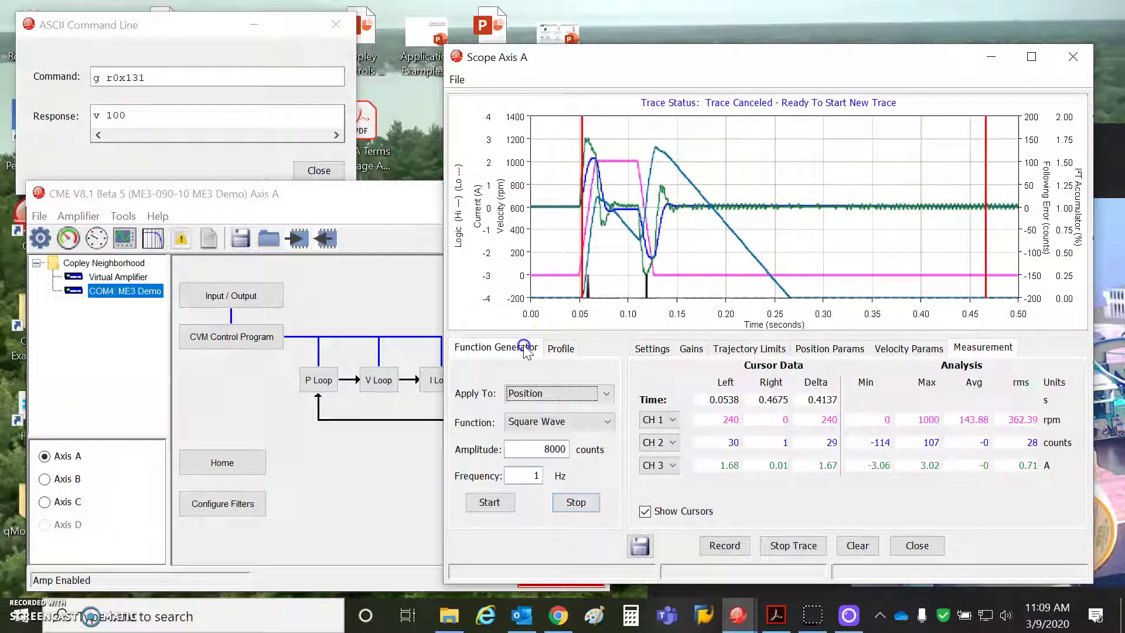
{"action": "left_click", "coordinate": [535, 476]}
{"action": "double_click", "coordinate": [542, 476]}
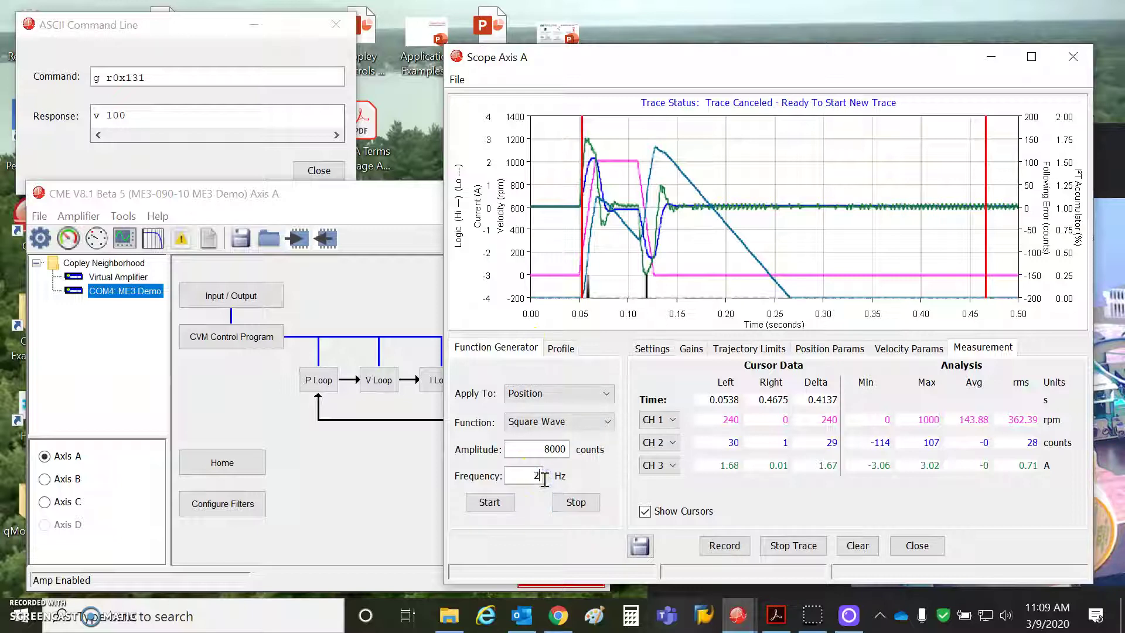
{"action": "type", "text": "2"}
{"action": "left_click", "coordinate": [490, 502]}
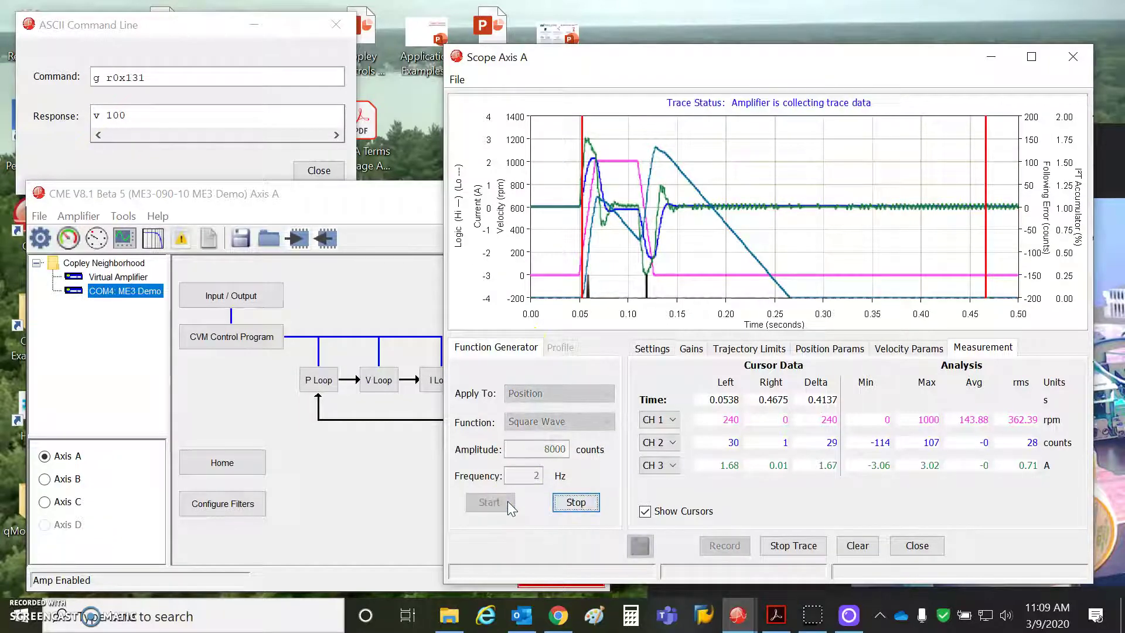
Move the right cursor to 0.30 s, giving actual current of 0.93 A rms.
{"action": "left_click", "coordinate": [769, 161]}
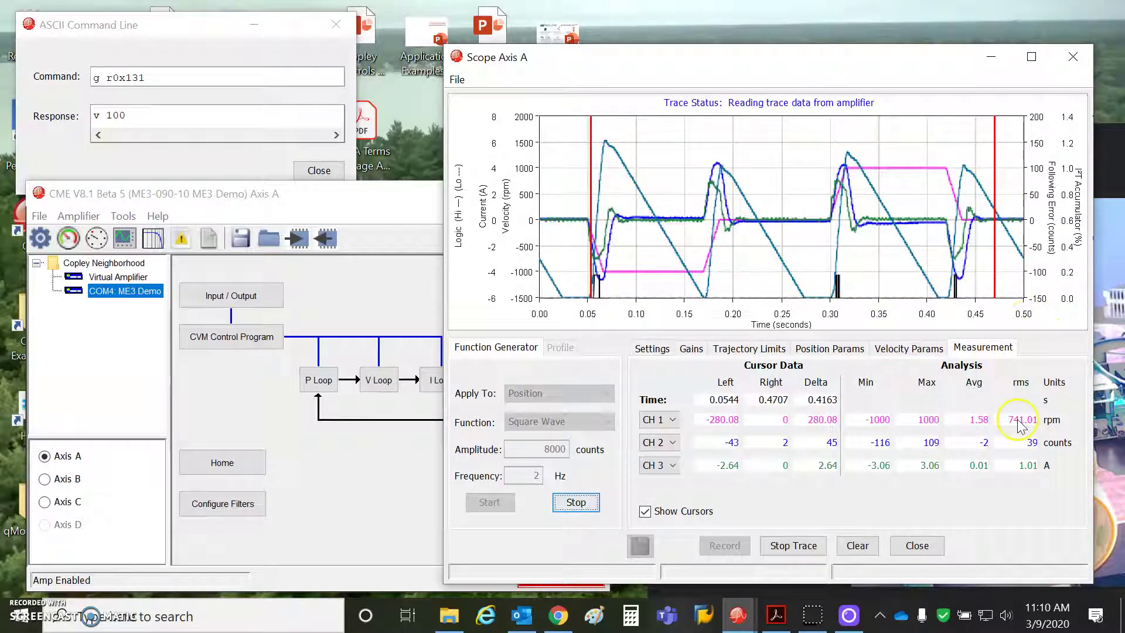
{"action": "left_click_drag", "start_coordinate": [996, 287], "coordinate": [832, 273]}
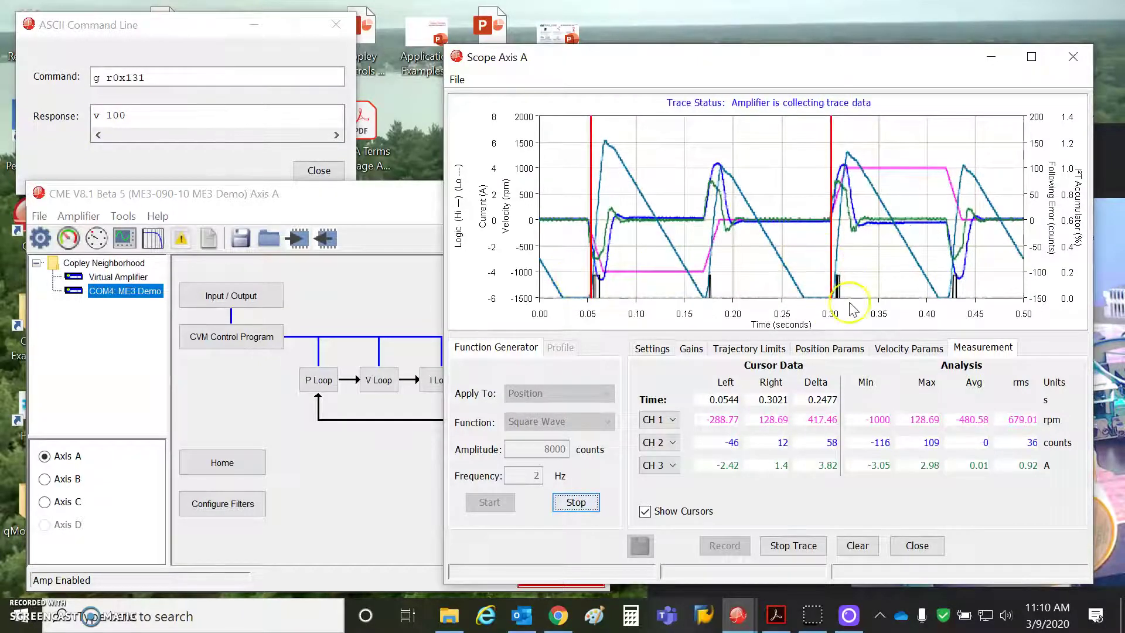
{"action": "left_click", "coordinate": [856, 384]}
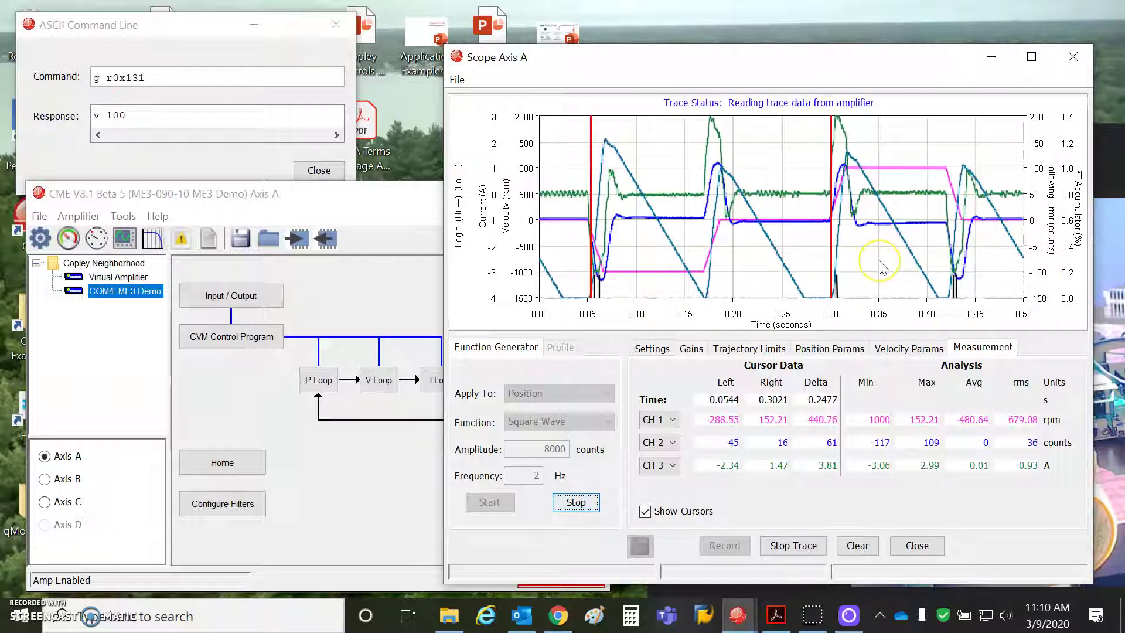
{"action": "left_click", "coordinate": [183, 26]}
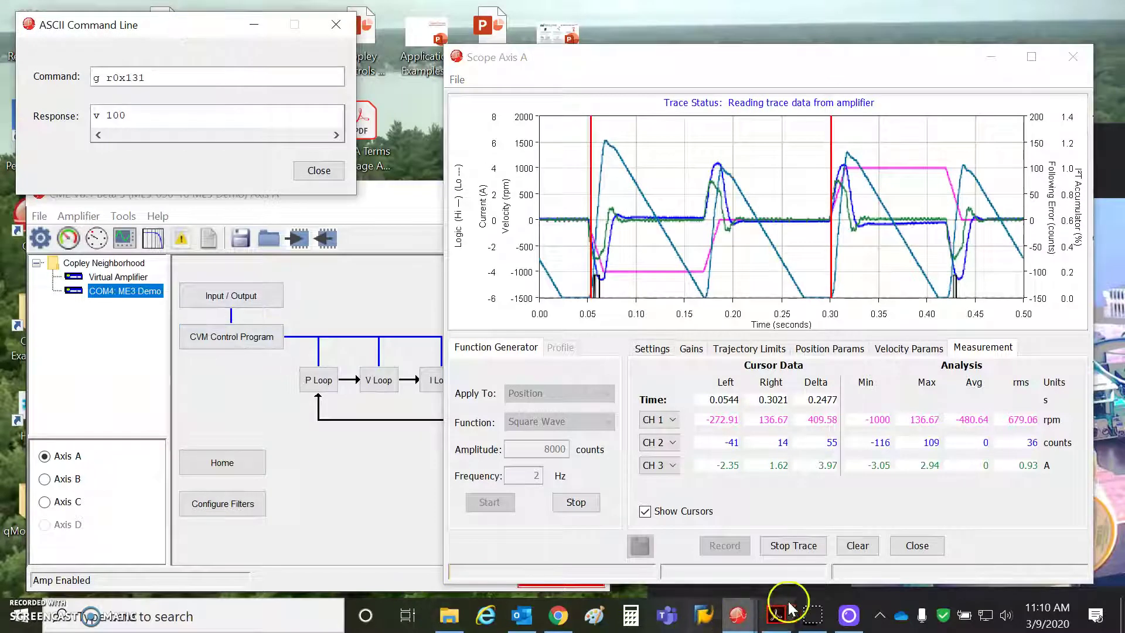
Review the 0x130 and 0x131 RMS current rows in Acrobat's parameter manual, then minimize it.
{"action": "mouse_move", "coordinate": [778, 621]}
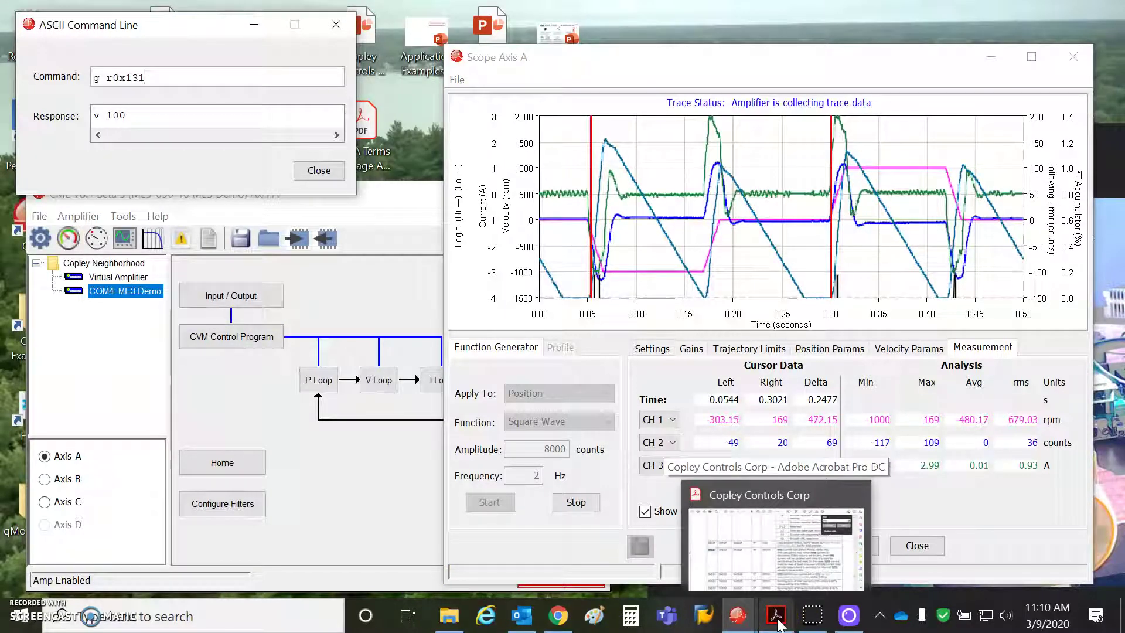
{"action": "left_click", "coordinate": [777, 617]}
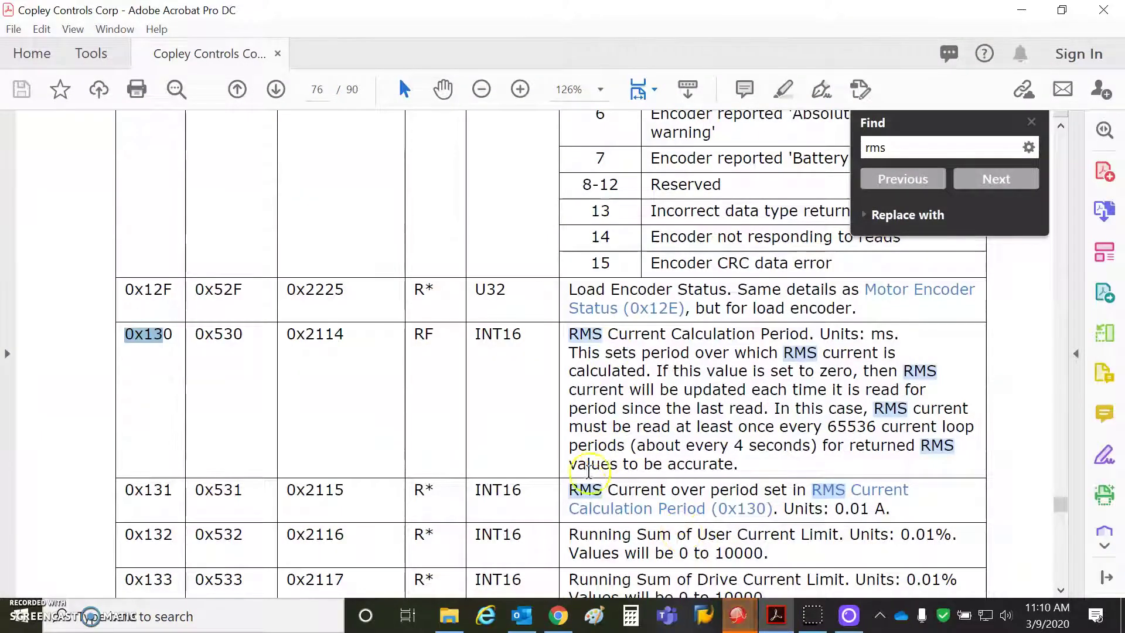
{"action": "left_click", "coordinate": [580, 492]}
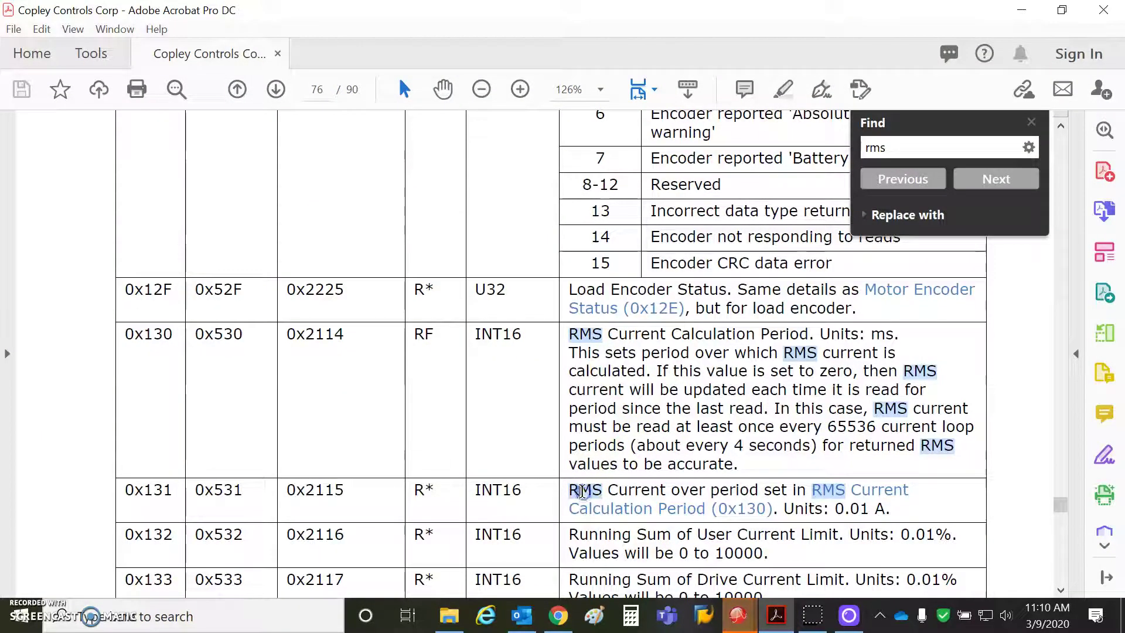
{"action": "left_click", "coordinate": [1020, 18]}
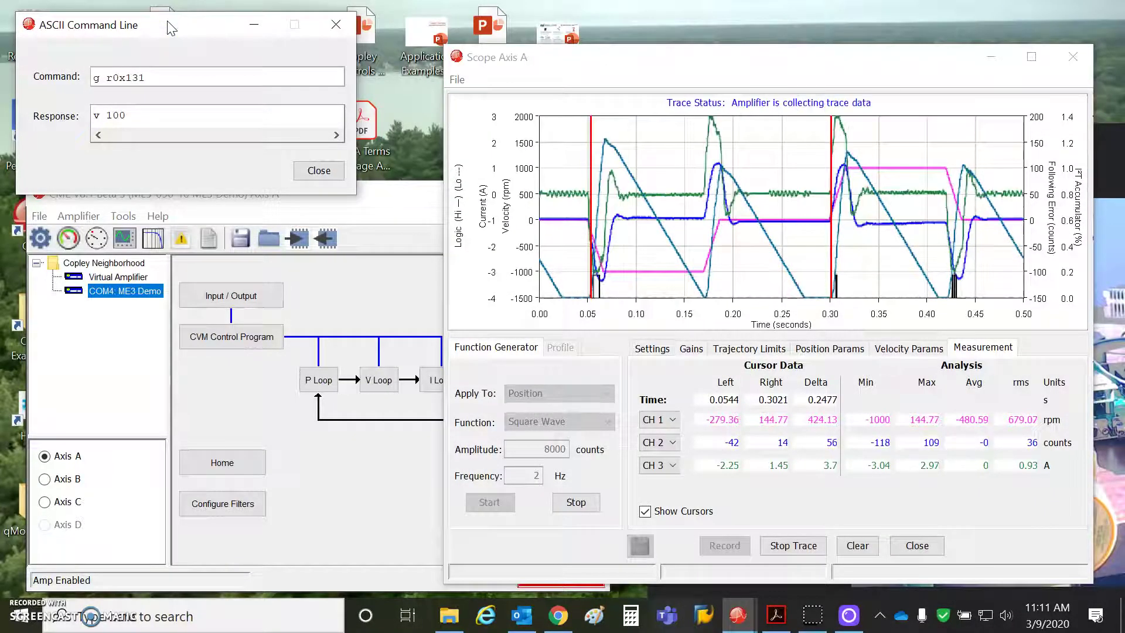
Re-send g r0x131 six times; readings range 89–95, ending at v 94.
{"action": "key", "text": "Return"}
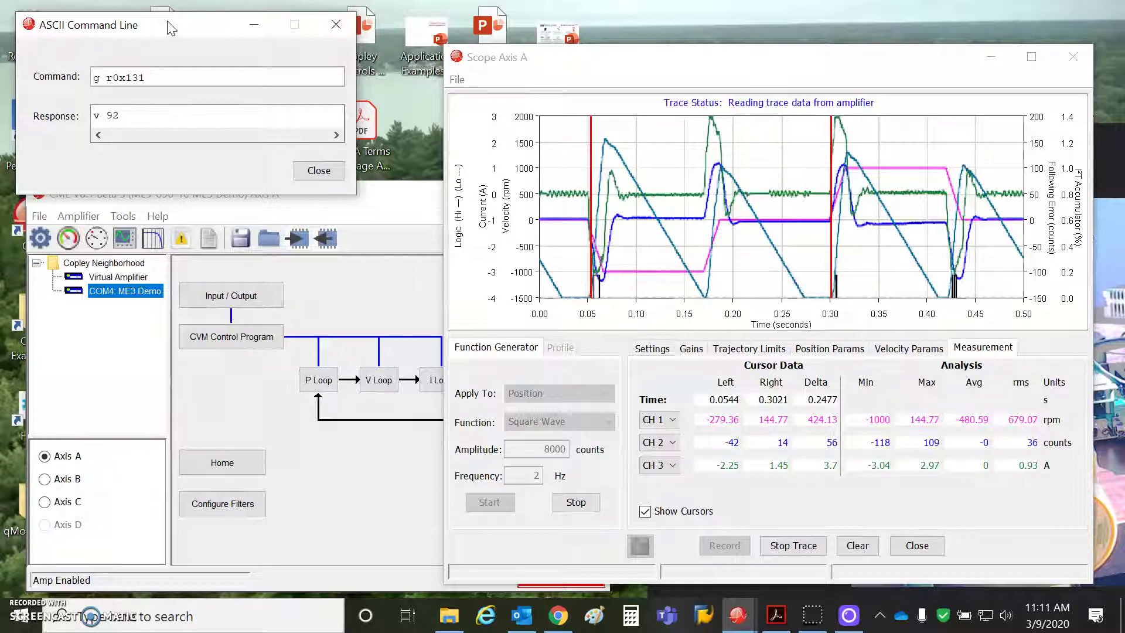
{"action": "key", "text": "Return"}
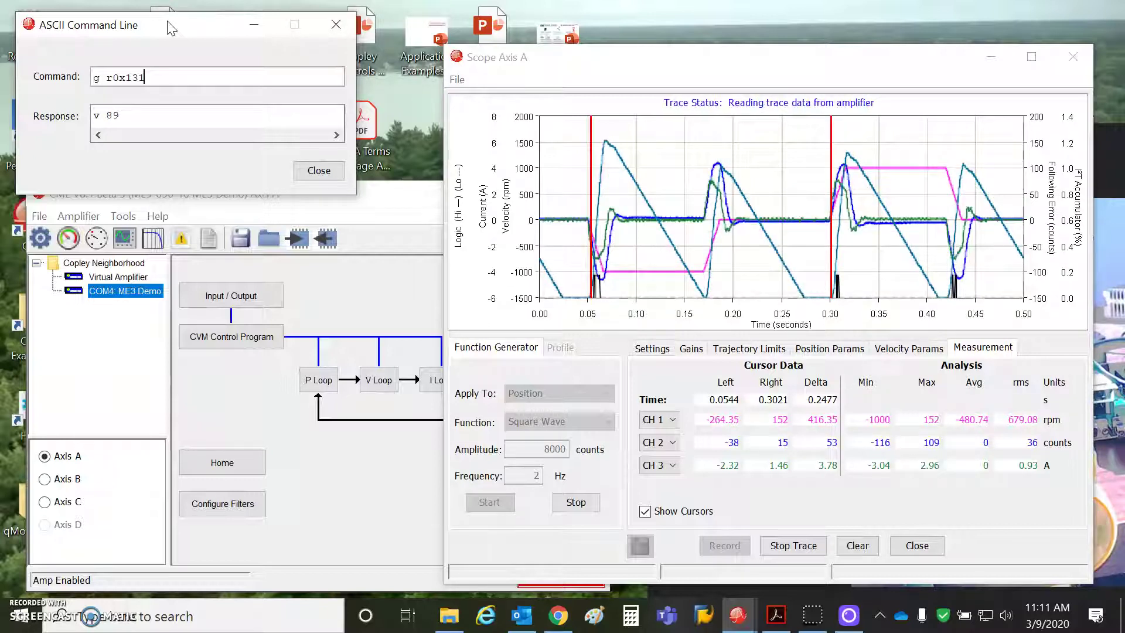
{"action": "key", "text": "Return"}
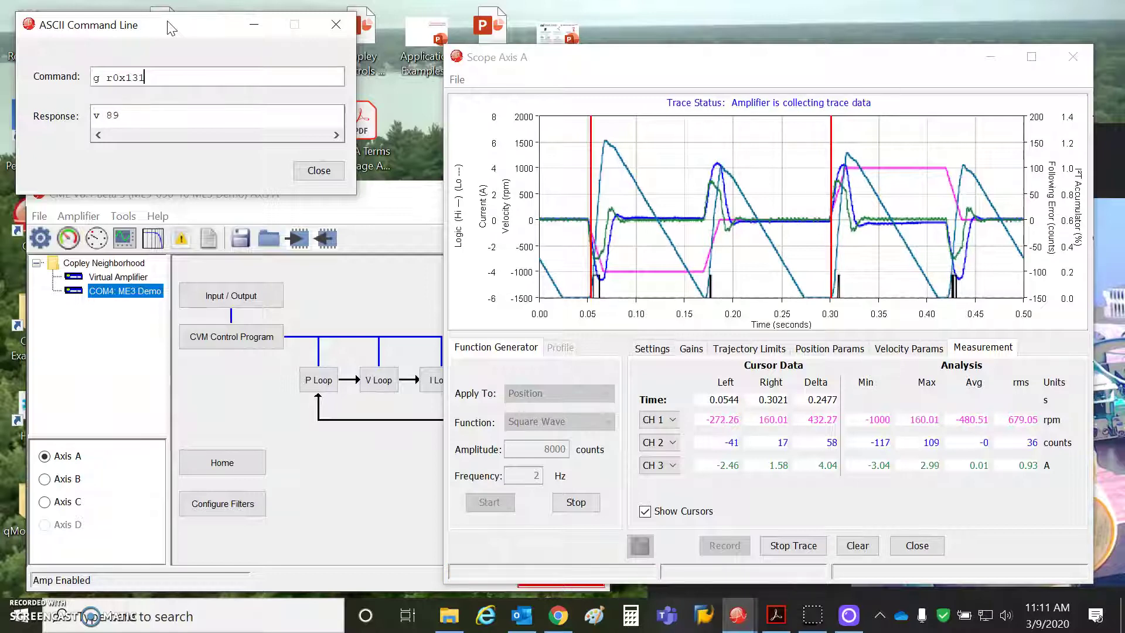
{"action": "key", "text": "Return"}
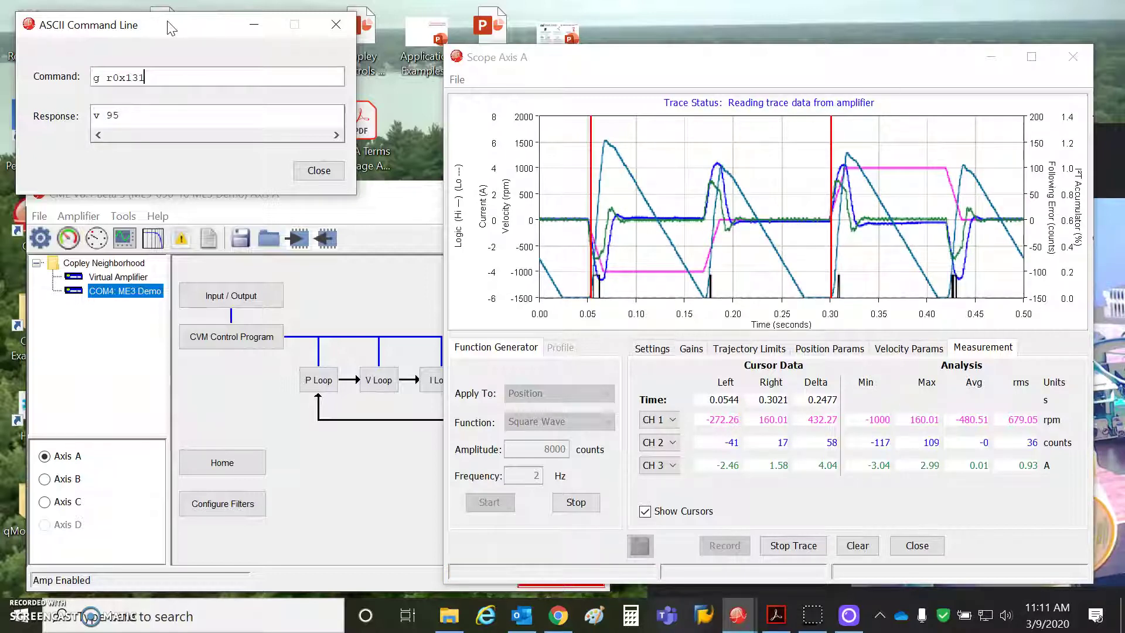
{"action": "key", "text": "Return"}
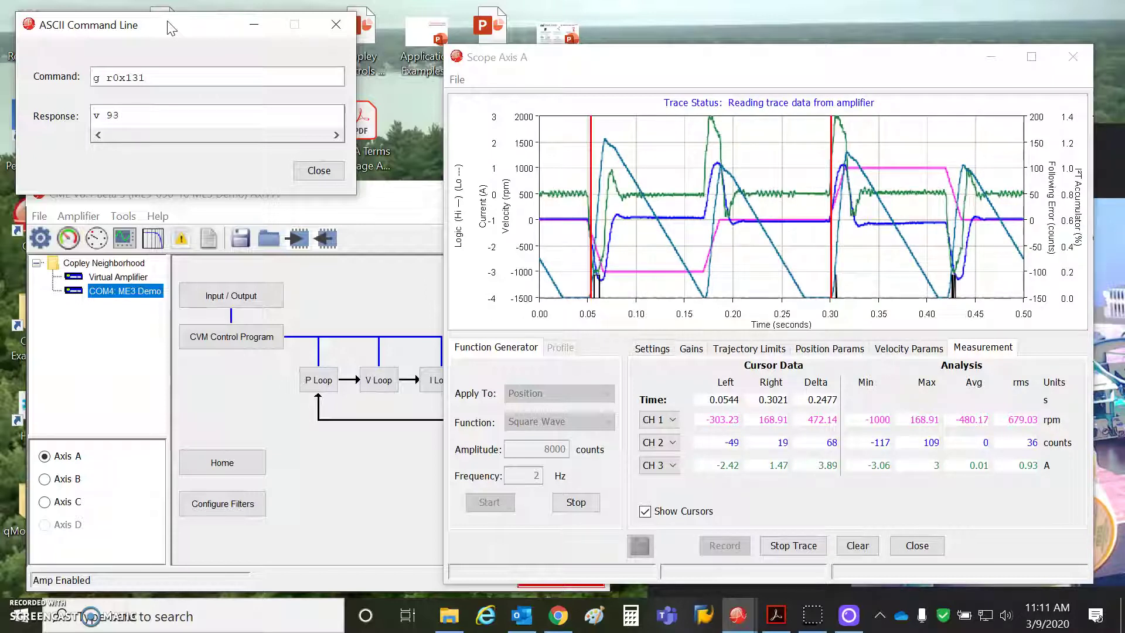
{"action": "key", "text": "Return"}
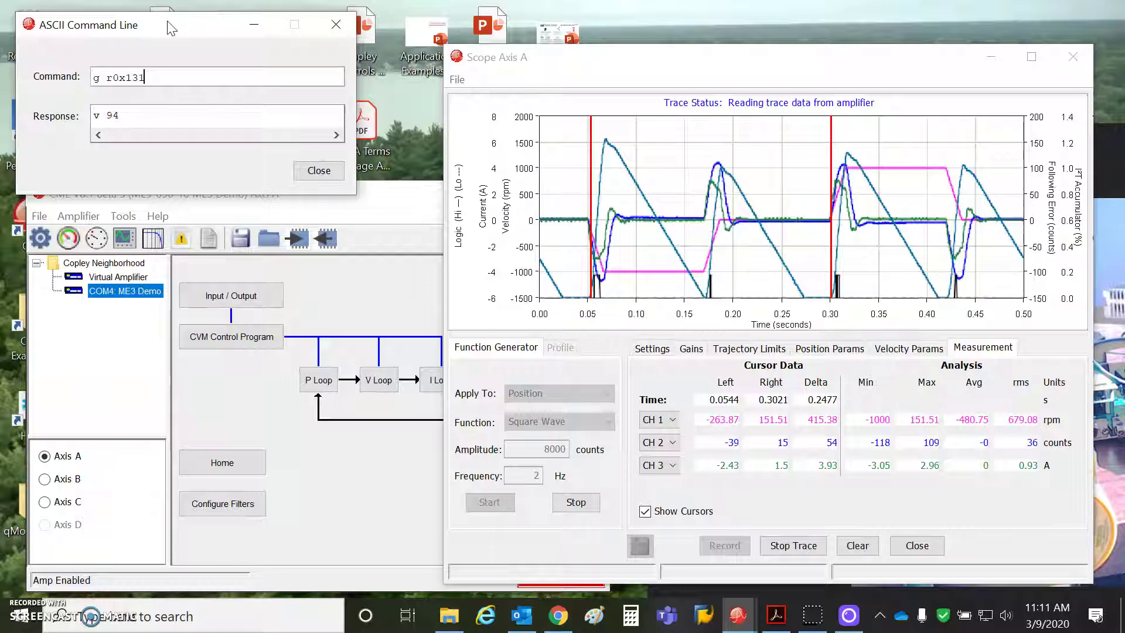
Restart the square-wave move with the Function Generator frequency set to 2.5 Hz.
{"action": "left_click", "coordinate": [576, 502]}
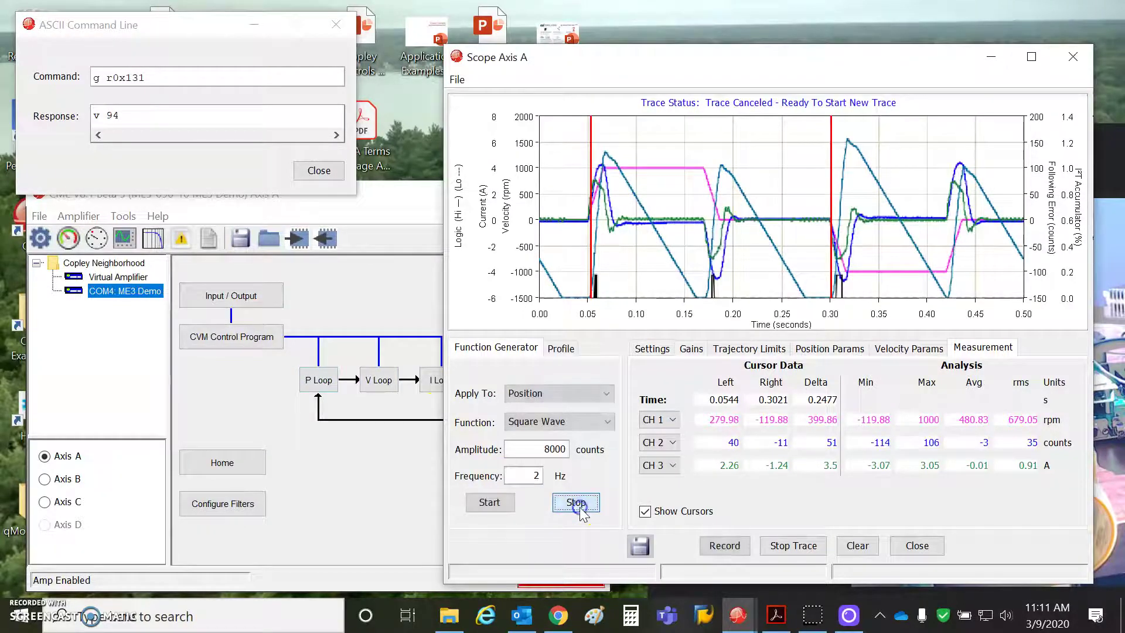
{"action": "left_click_drag", "start_coordinate": [529, 474], "coordinate": [544, 477]}
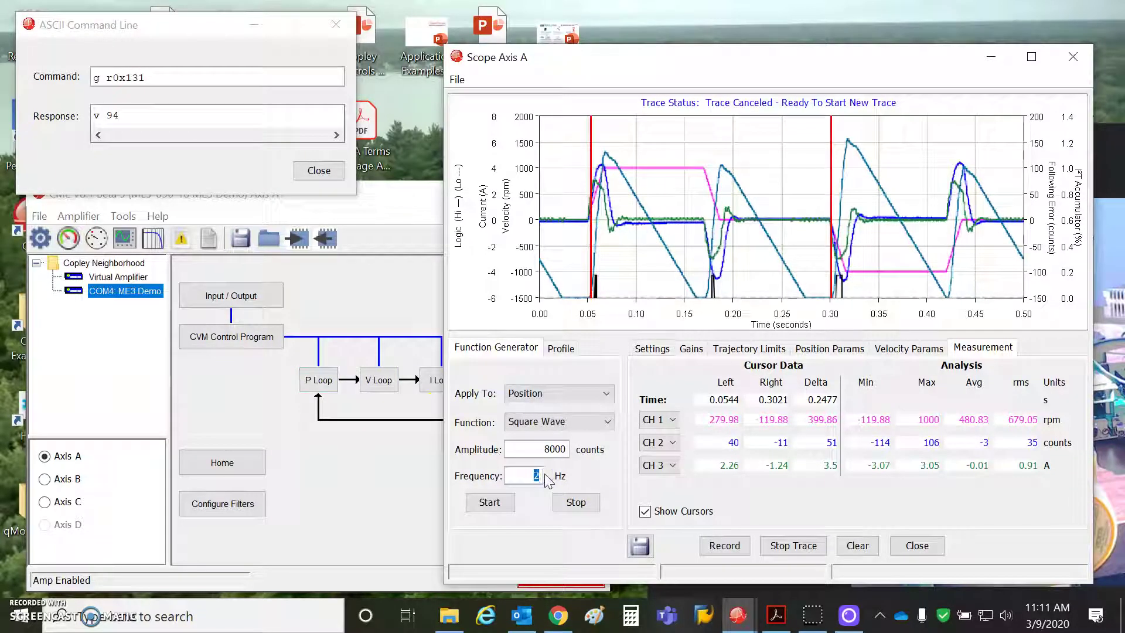
{"action": "left_click", "coordinate": [491, 509]}
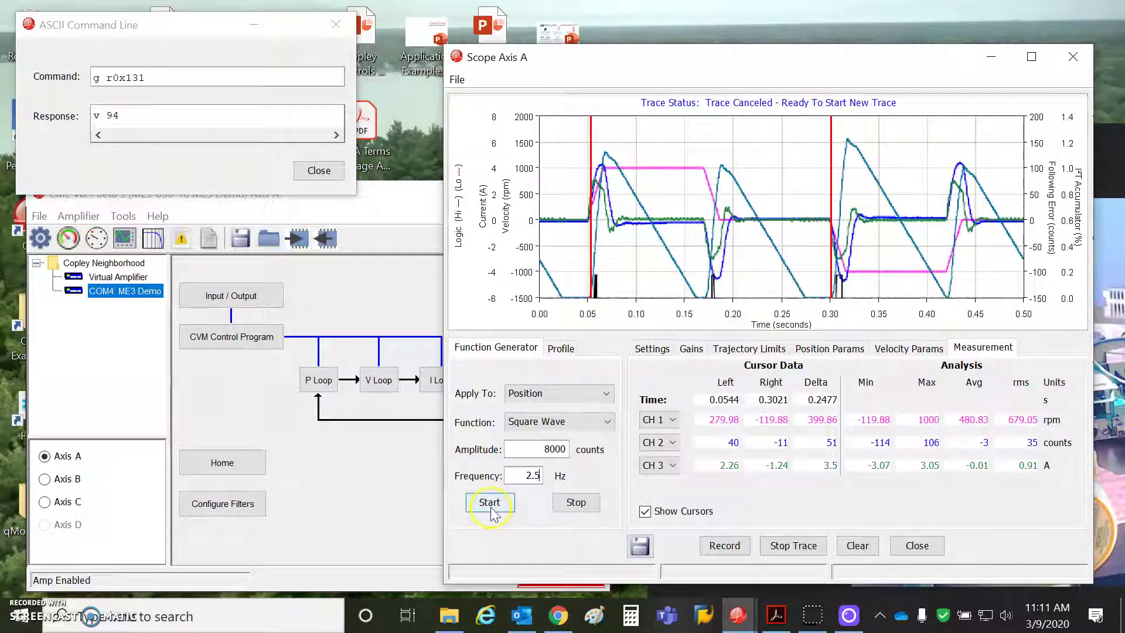
Re-query g r0x131 repeatedly in the ASCII Command Line until it reads about v 102.
{"action": "left_click", "coordinate": [195, 24]}
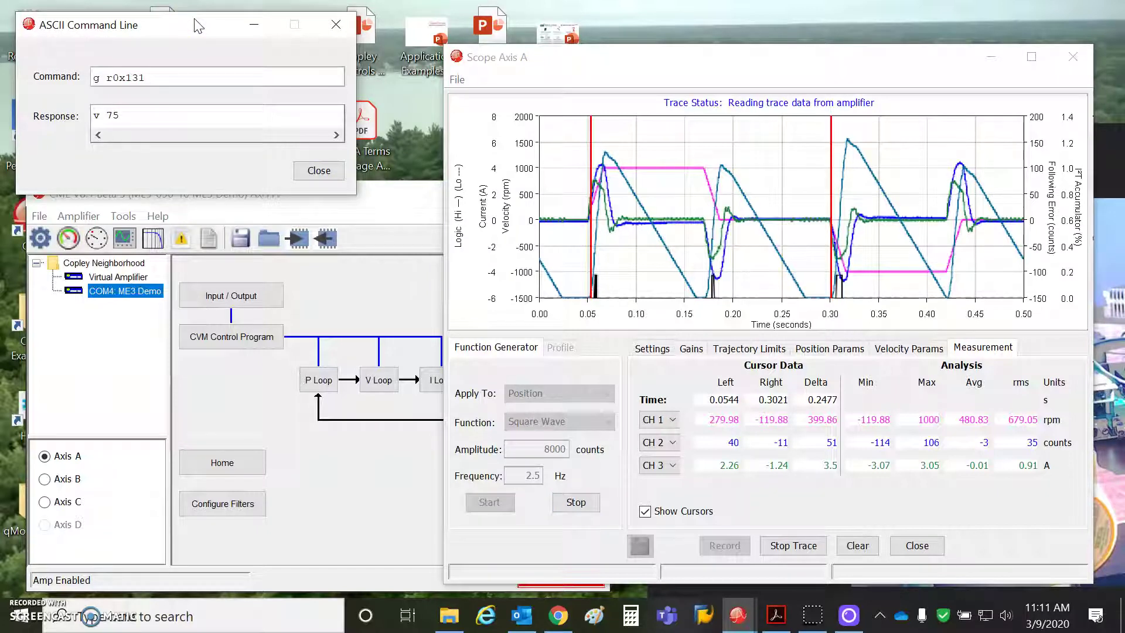
{"action": "key", "text": "Return"}
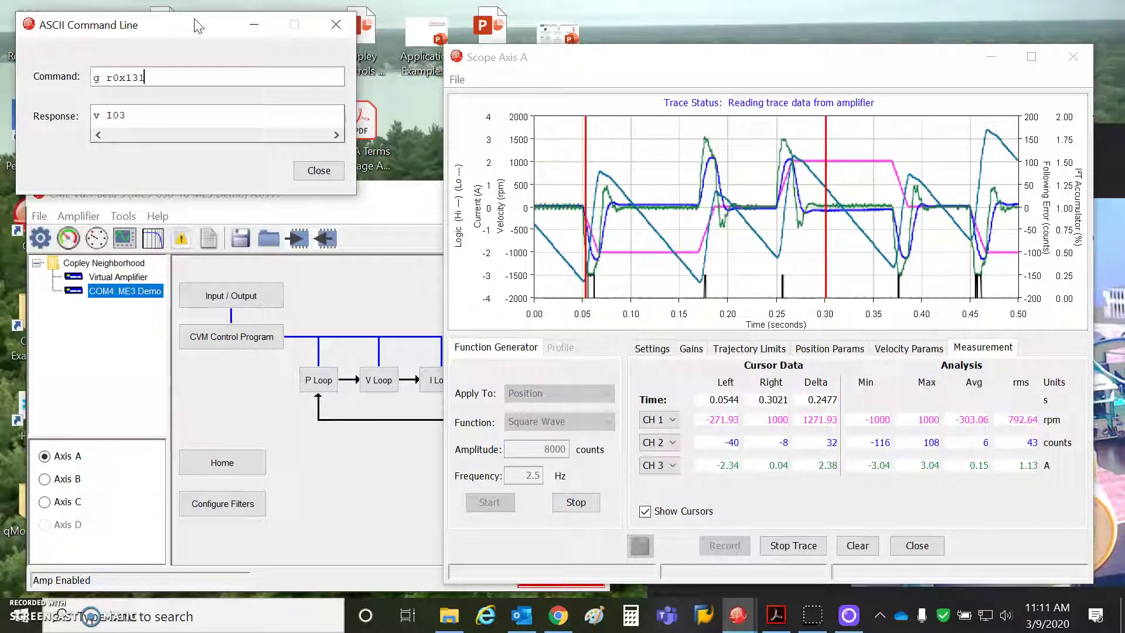
{"action": "key", "text": "Return"}
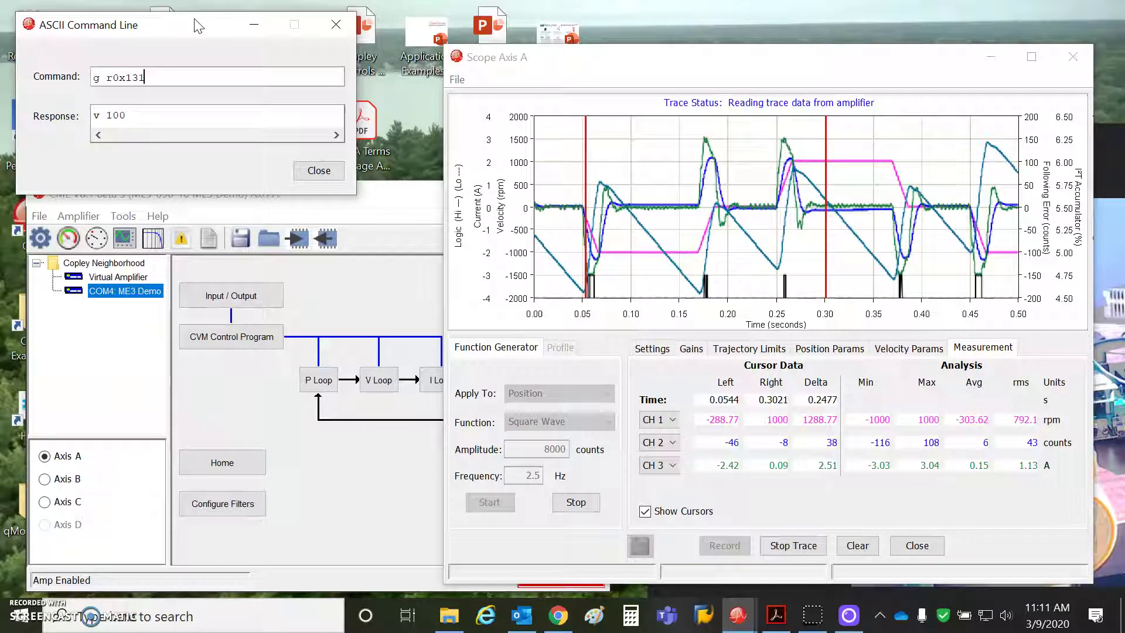
{"action": "key", "text": "Return"}
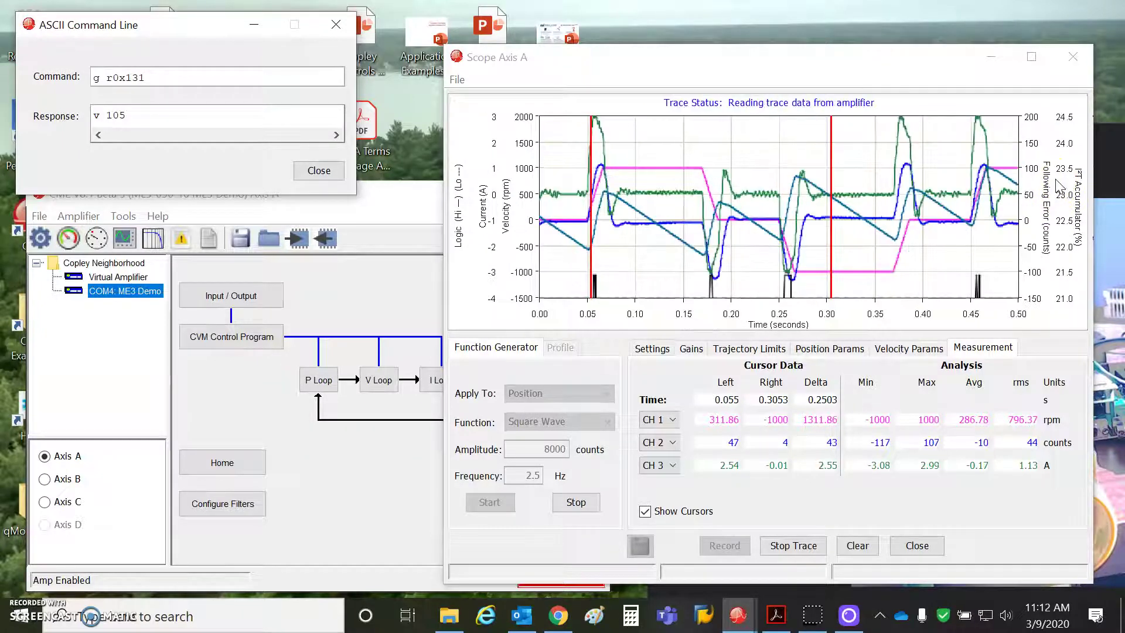
{"action": "left_click", "coordinate": [174, 71]}
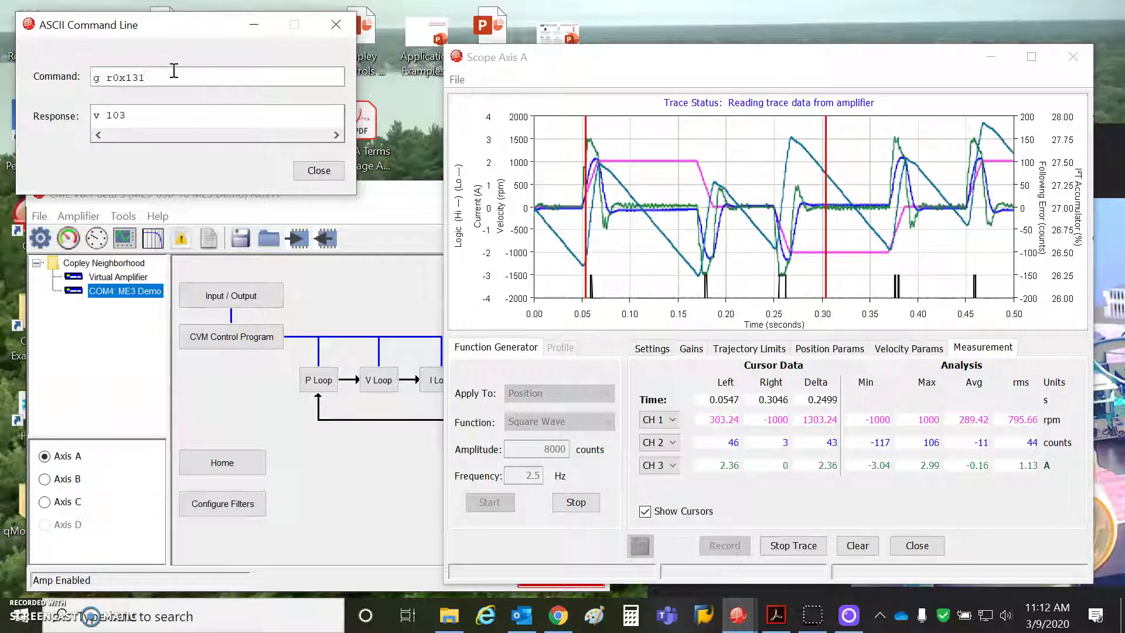
{"action": "key", "text": "Return"}
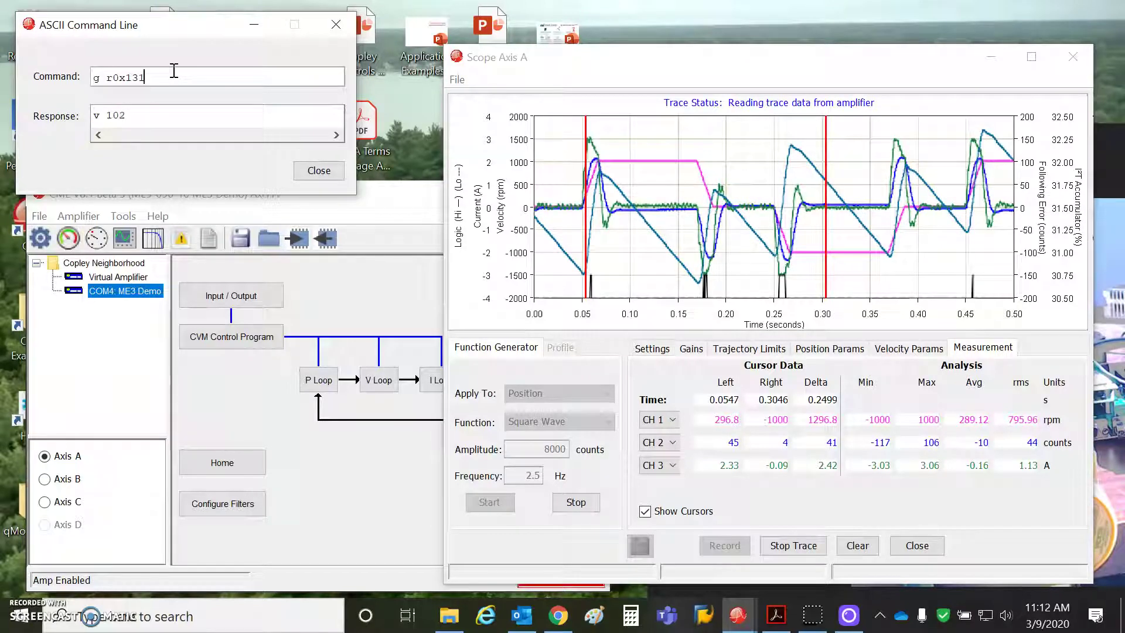
{"action": "key", "text": "Return"}
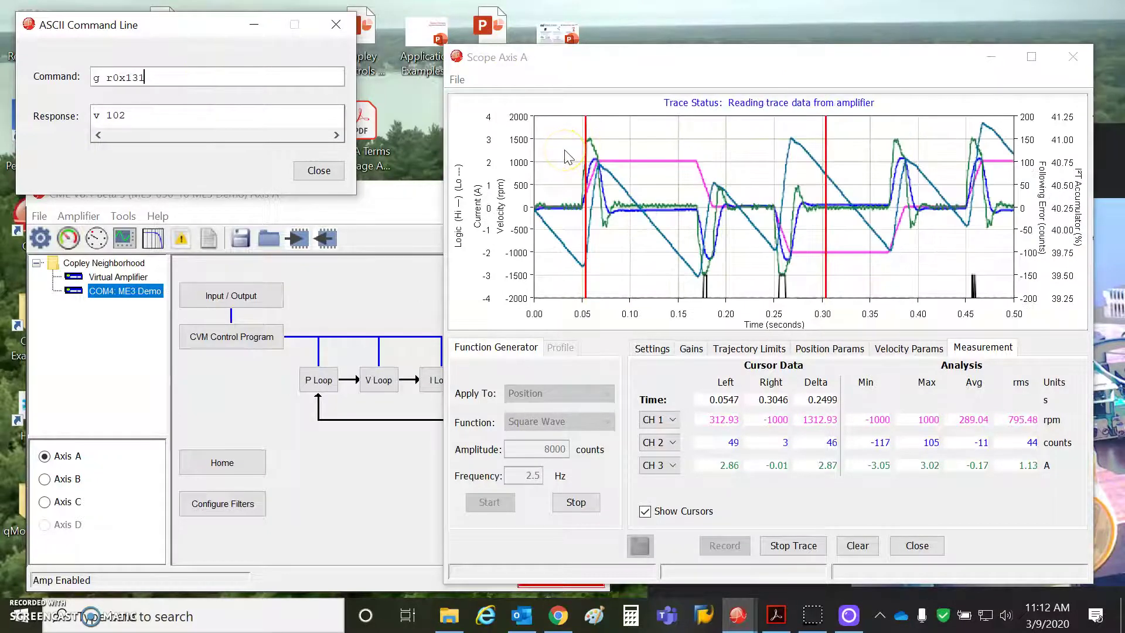
Clear the Current Limited warning and bring the Acrobat document forward.
{"action": "left_click", "coordinate": [857, 545]}
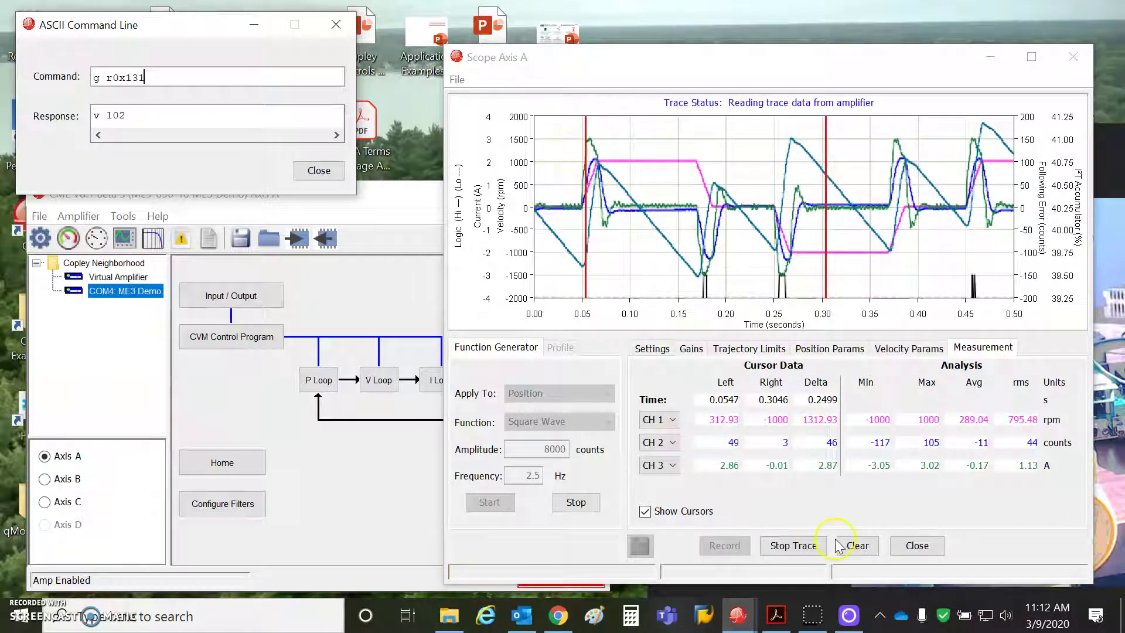
{"action": "left_click", "coordinate": [775, 616]}
{"action": "mouse_move", "coordinate": [779, 621]}
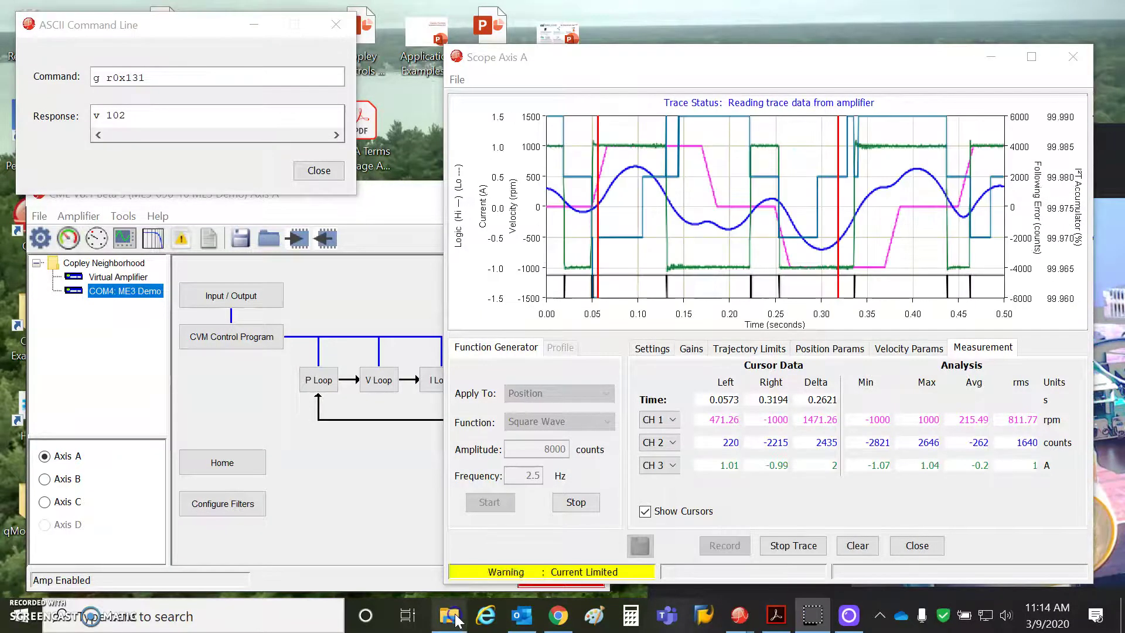
Open a new File Explorer window at This PC and move it aside.
{"action": "left_click", "coordinate": [449, 615]}
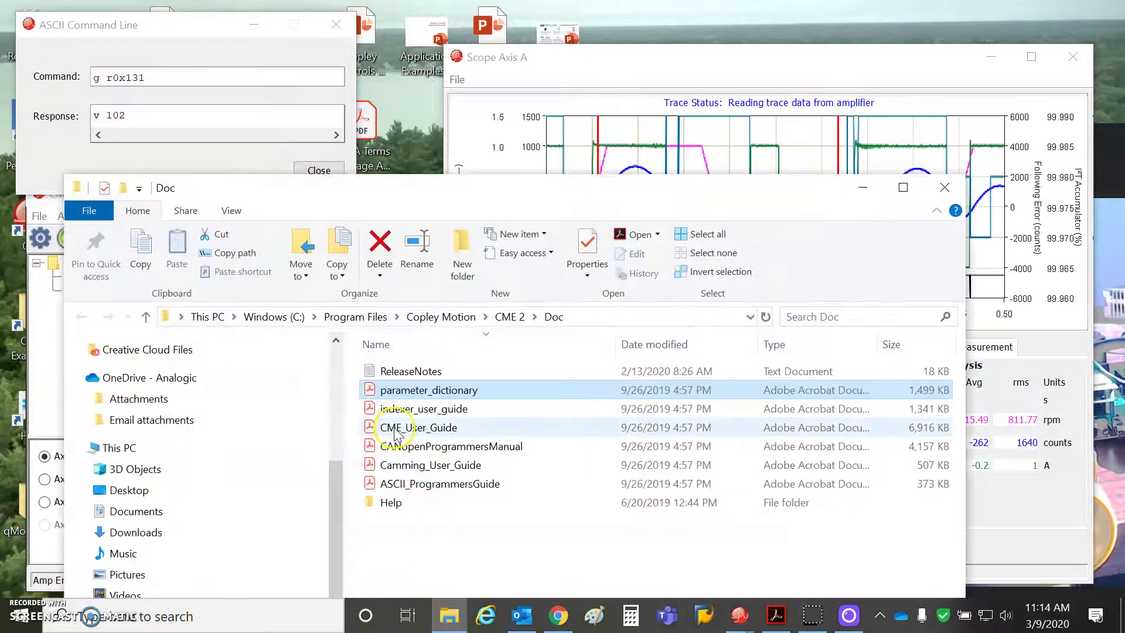
{"action": "left_click", "coordinate": [450, 616]}
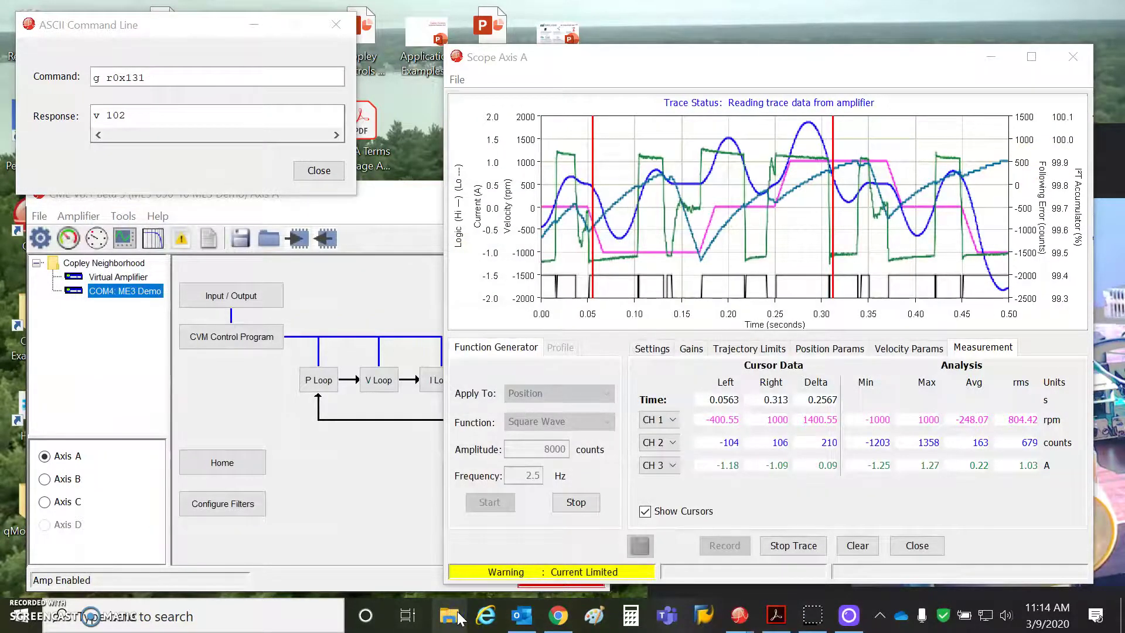
{"action": "left_click", "coordinate": [460, 616]}
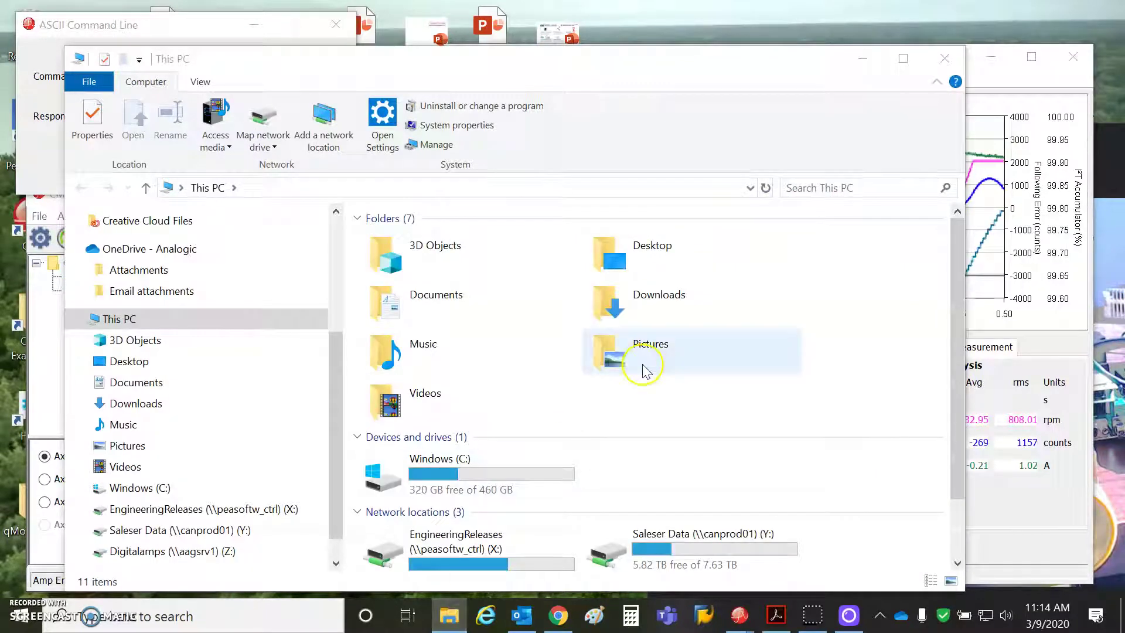
{"action": "left_click_drag", "start_coordinate": [752, 59], "coordinate": [707, 90]}
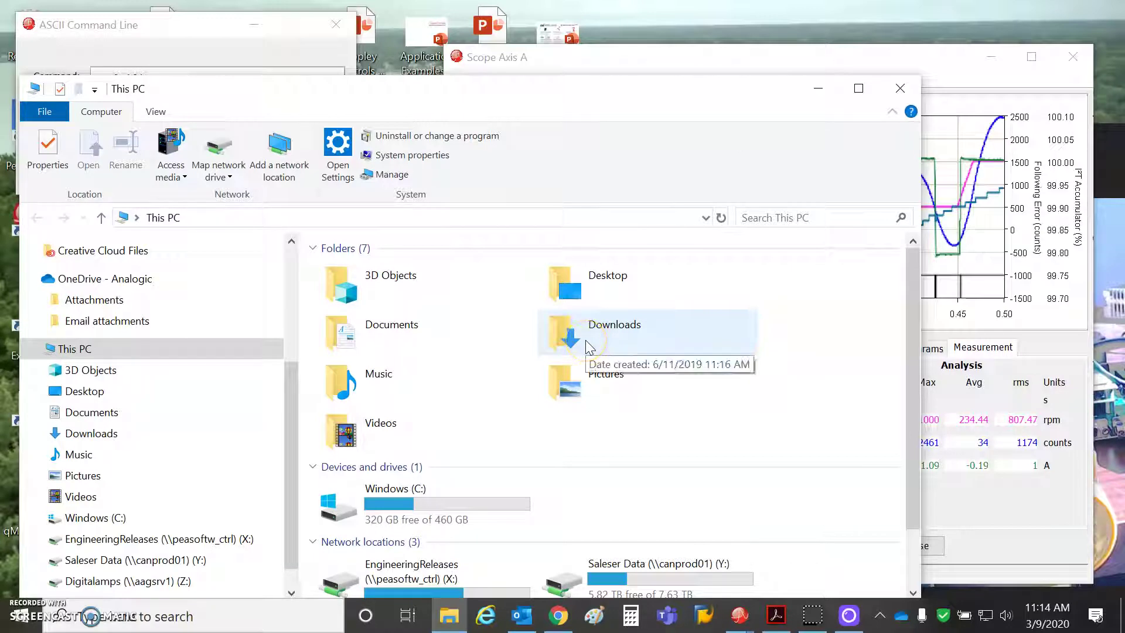
Go to Documents > Articals > the author's folder and open IsqT.pdf.
{"action": "double_click", "coordinate": [378, 346]}
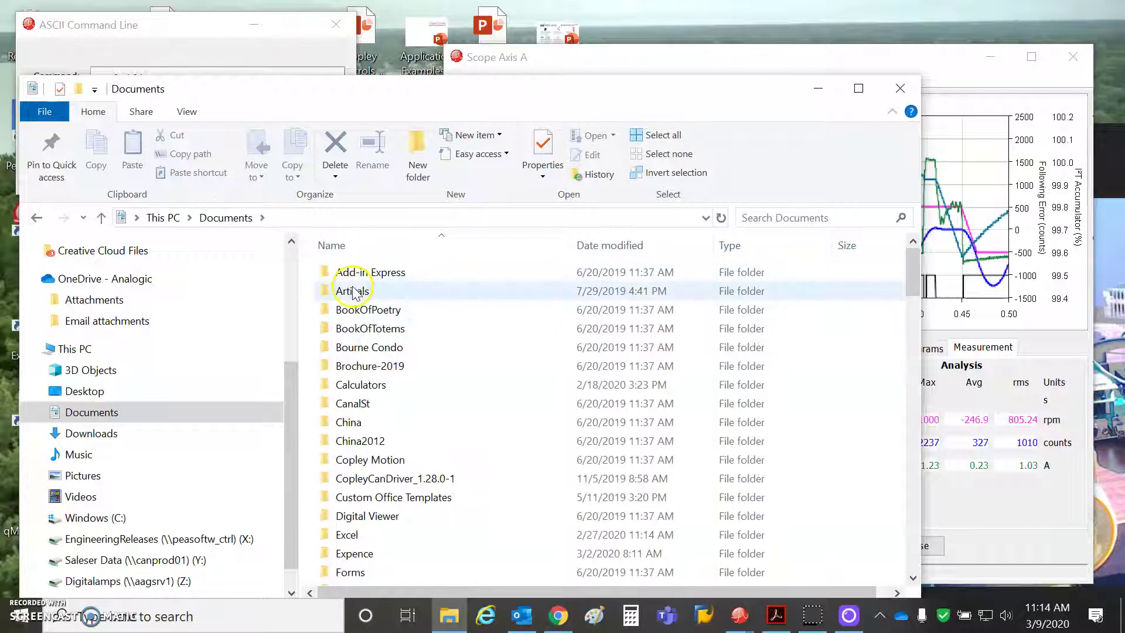
{"action": "double_click", "coordinate": [359, 291]}
{"action": "double_click", "coordinate": [355, 306]}
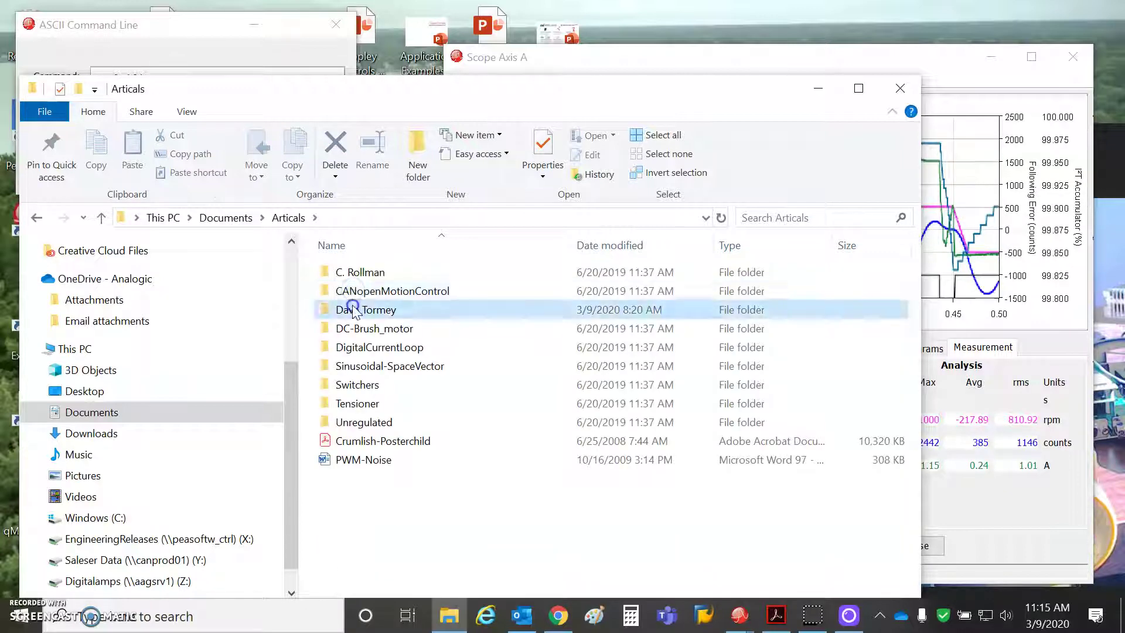
{"action": "left_click", "coordinate": [339, 289]}
{"action": "double_click", "coordinate": [340, 288]}
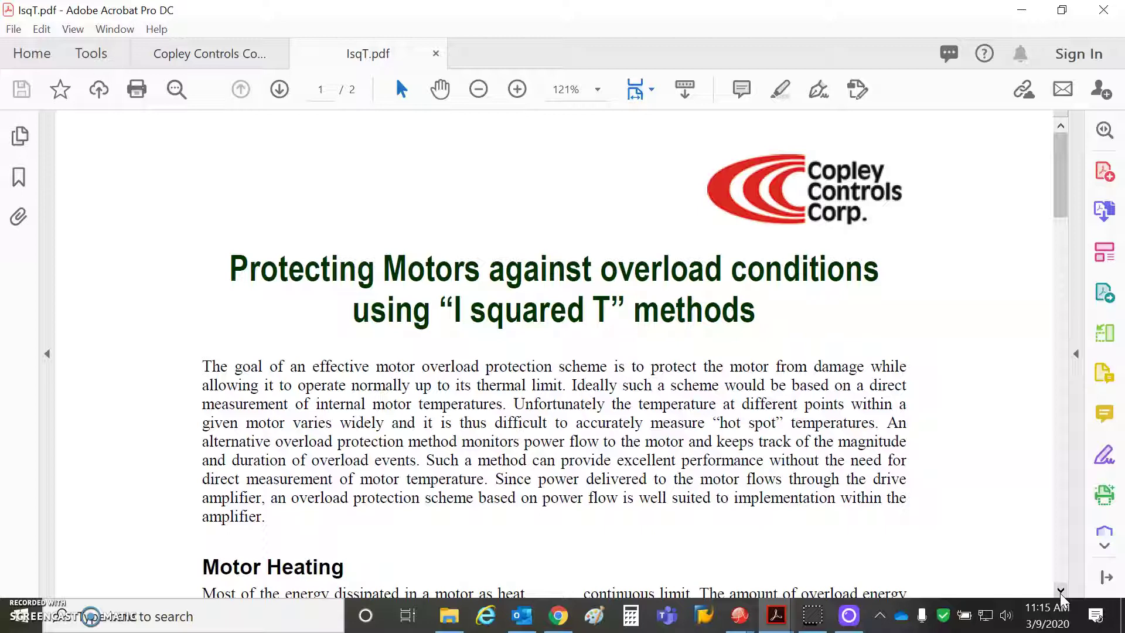
Scroll IsqT.pdf past Amperes-Squared Seconds and the heating diagram onto page 2.
{"action": "left_click_drag", "start_coordinate": [1061, 591], "coordinate": [1061, 590]}
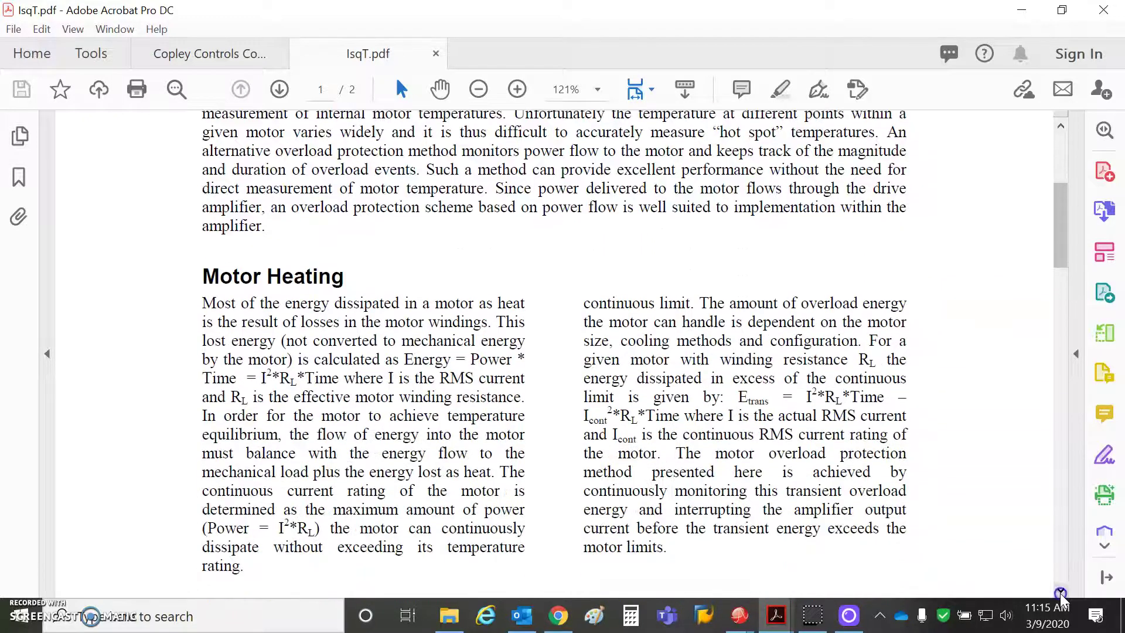
{"action": "left_click", "coordinate": [1060, 591]}
{"action": "left_click", "coordinate": [1060, 591]}
{"action": "left_click", "coordinate": [1060, 591]}
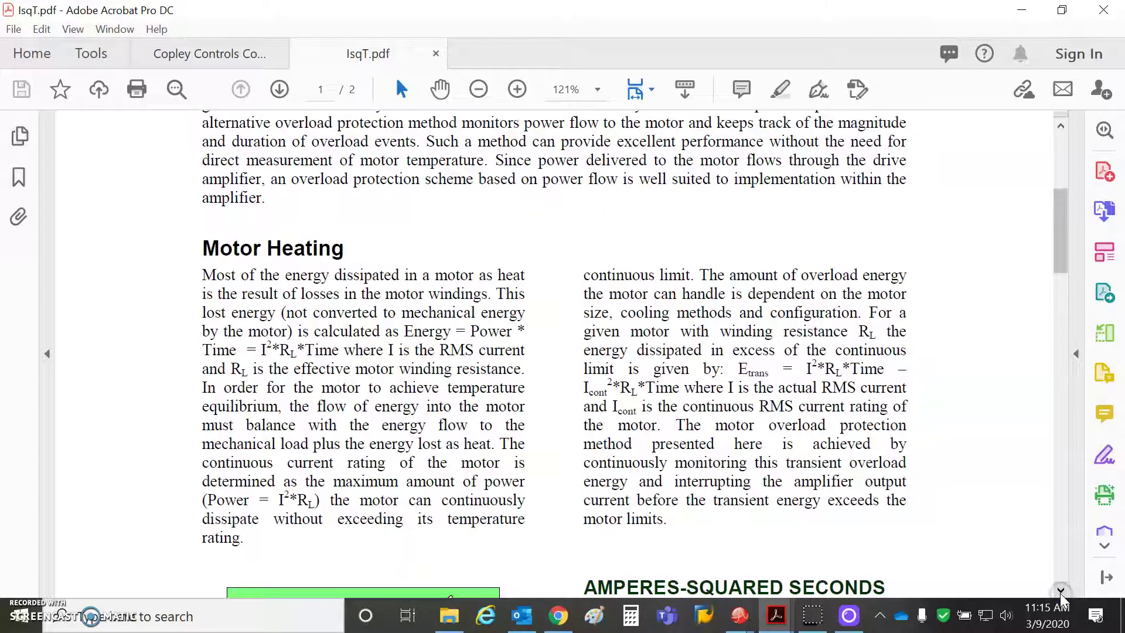
{"action": "left_click", "coordinate": [1060, 591]}
{"action": "left_click", "coordinate": [1060, 591]}
{"action": "left_click", "coordinate": [1060, 592]}
{"action": "left_click", "coordinate": [1060, 592]}
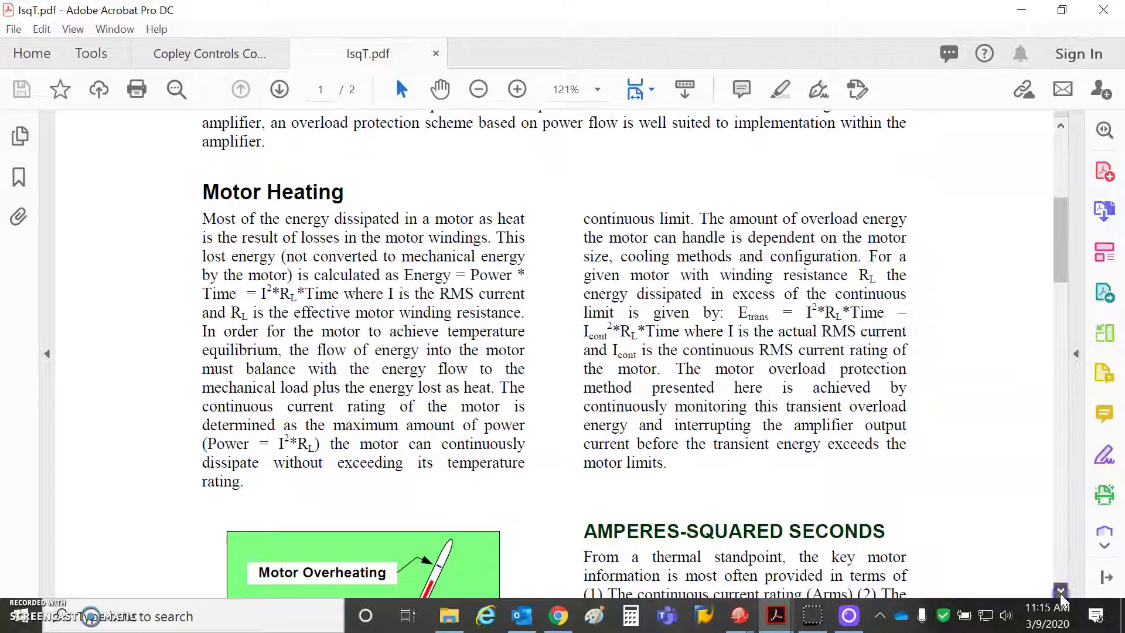
{"action": "left_click", "coordinate": [1061, 591]}
{"action": "left_click", "coordinate": [1060, 591]}
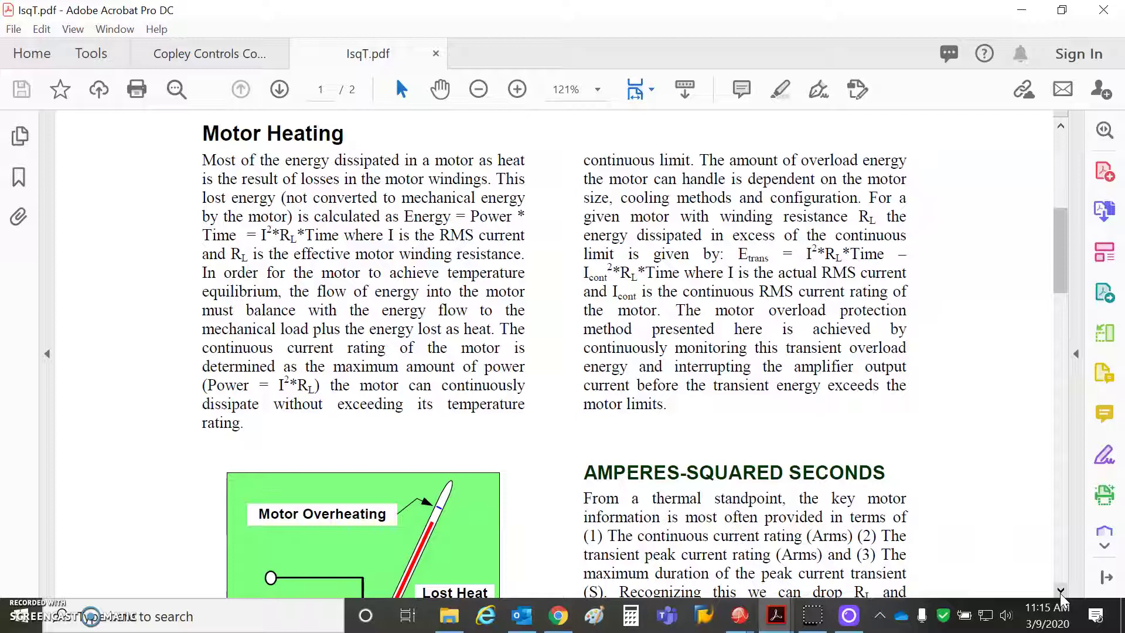
{"action": "left_click", "coordinate": [1061, 590]}
{"action": "left_click", "coordinate": [1060, 591]}
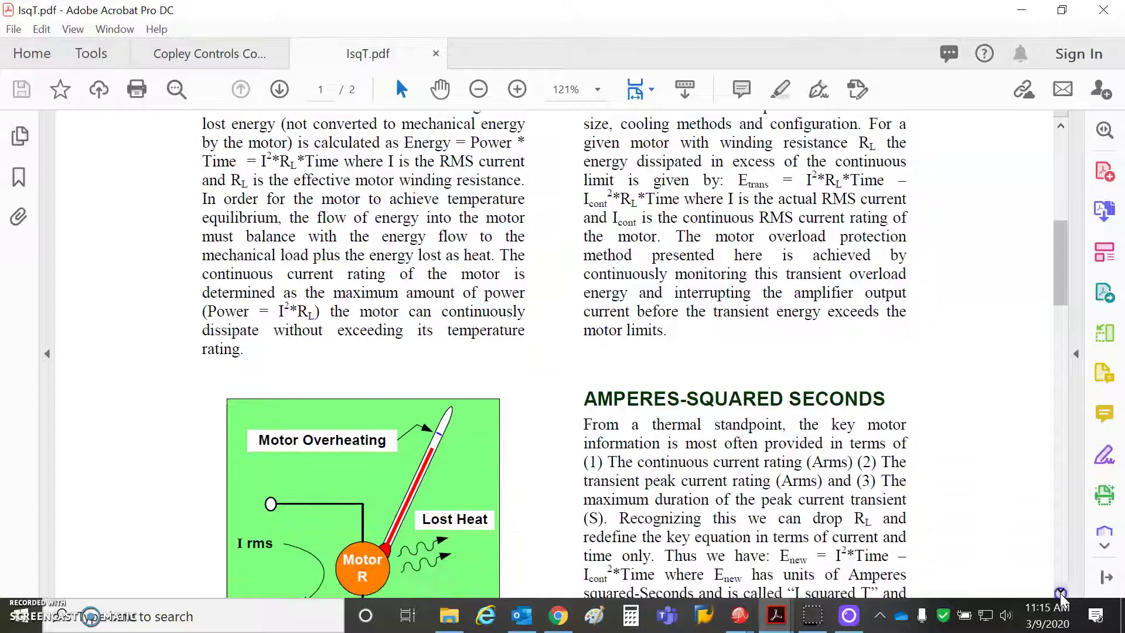
{"action": "left_click", "coordinate": [1061, 590]}
{"action": "left_click", "coordinate": [1061, 591]}
{"action": "left_click", "coordinate": [1061, 590]}
{"action": "left_click", "coordinate": [1060, 591]}
{"action": "left_click", "coordinate": [1061, 590]}
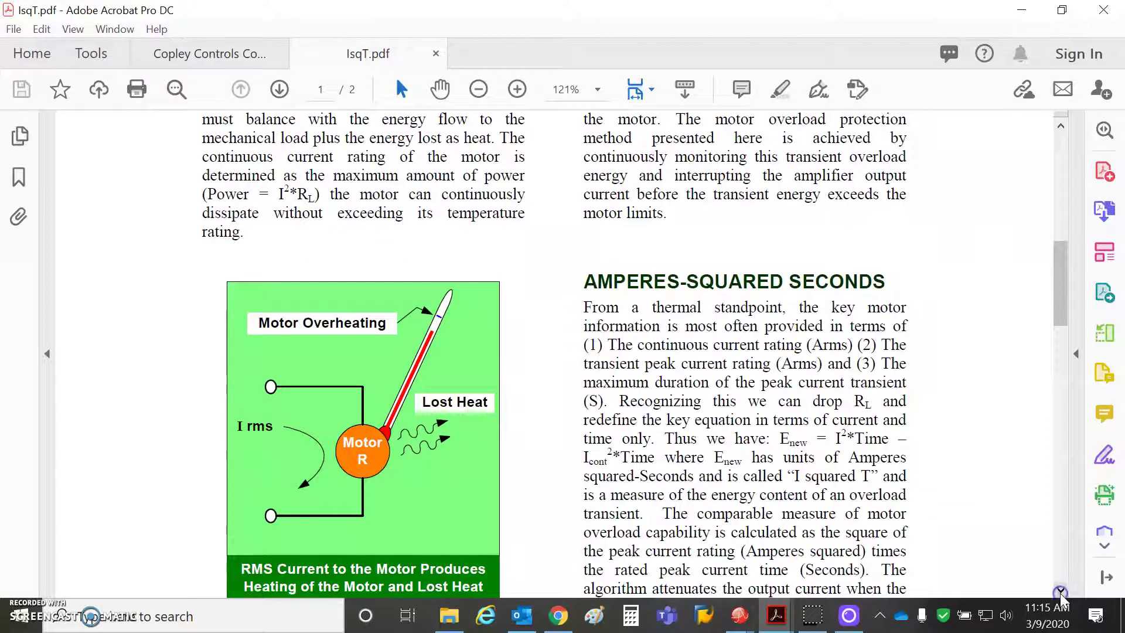
{"action": "left_click", "coordinate": [1060, 591]}
{"action": "left_click", "coordinate": [1061, 590]}
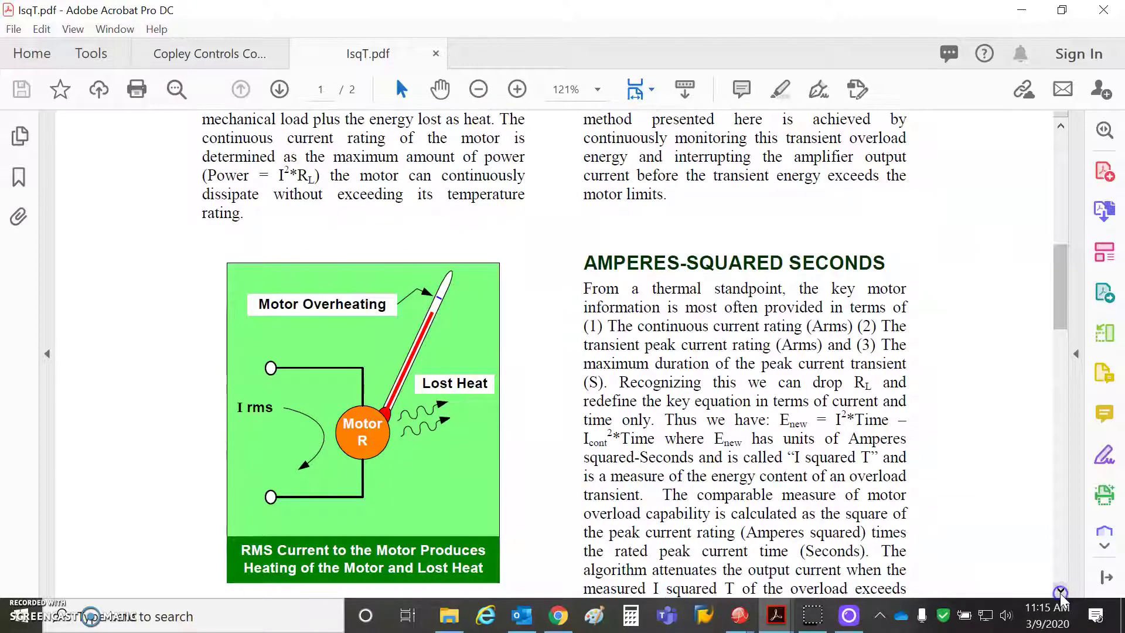
{"action": "left_click", "coordinate": [1061, 590]}
{"action": "left_click", "coordinate": [1060, 592]}
{"action": "left_click", "coordinate": [1061, 592]}
{"action": "left_click", "coordinate": [1060, 592]}
{"action": "left_click", "coordinate": [1060, 592]}
{"action": "left_click", "coordinate": [1061, 592]}
{"action": "left_click", "coordinate": [1061, 592]}
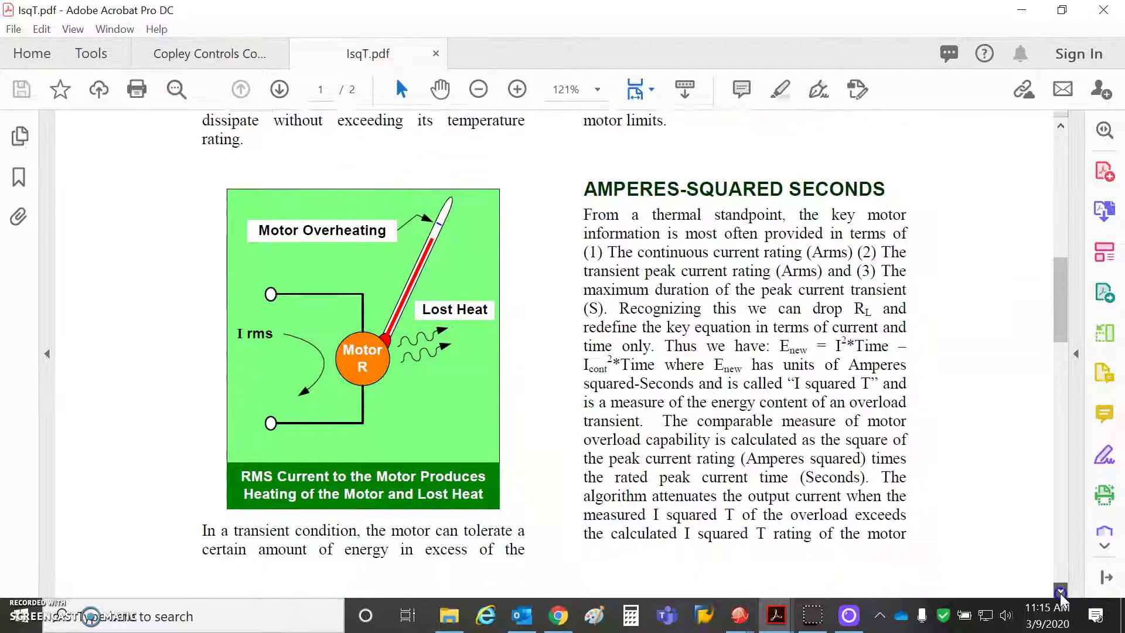
{"action": "left_click", "coordinate": [1060, 592]}
{"action": "left_click", "coordinate": [1060, 591]}
{"action": "left_click", "coordinate": [1060, 590]}
{"action": "left_click", "coordinate": [1061, 590]}
{"action": "left_click", "coordinate": [1060, 590]}
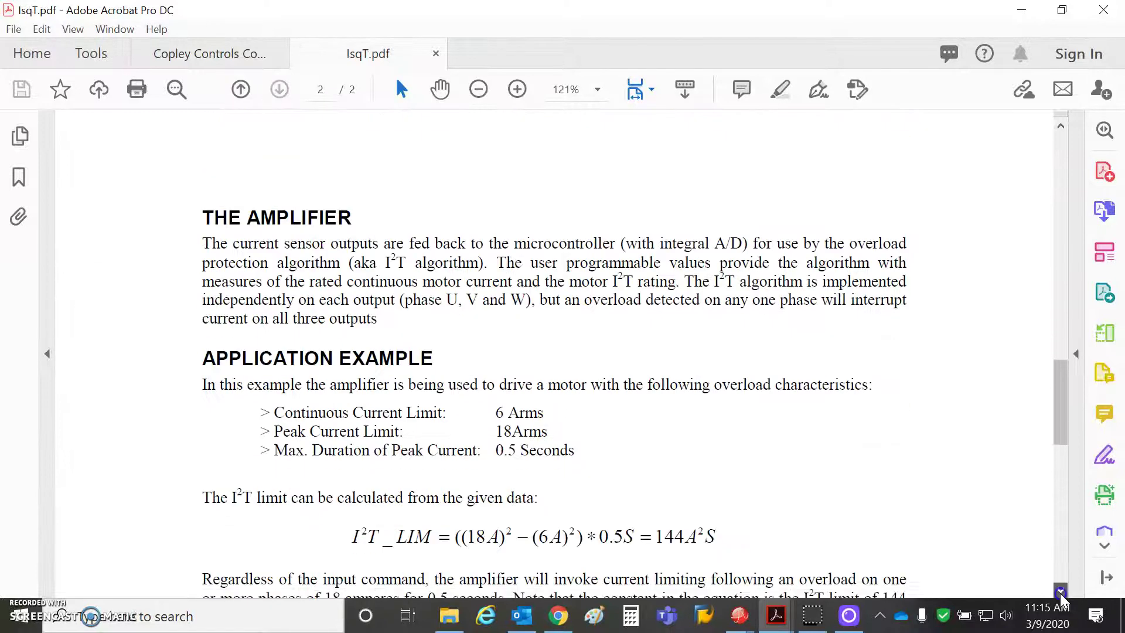
{"action": "left_click", "coordinate": [1061, 591]}
{"action": "left_click", "coordinate": [1061, 592]}
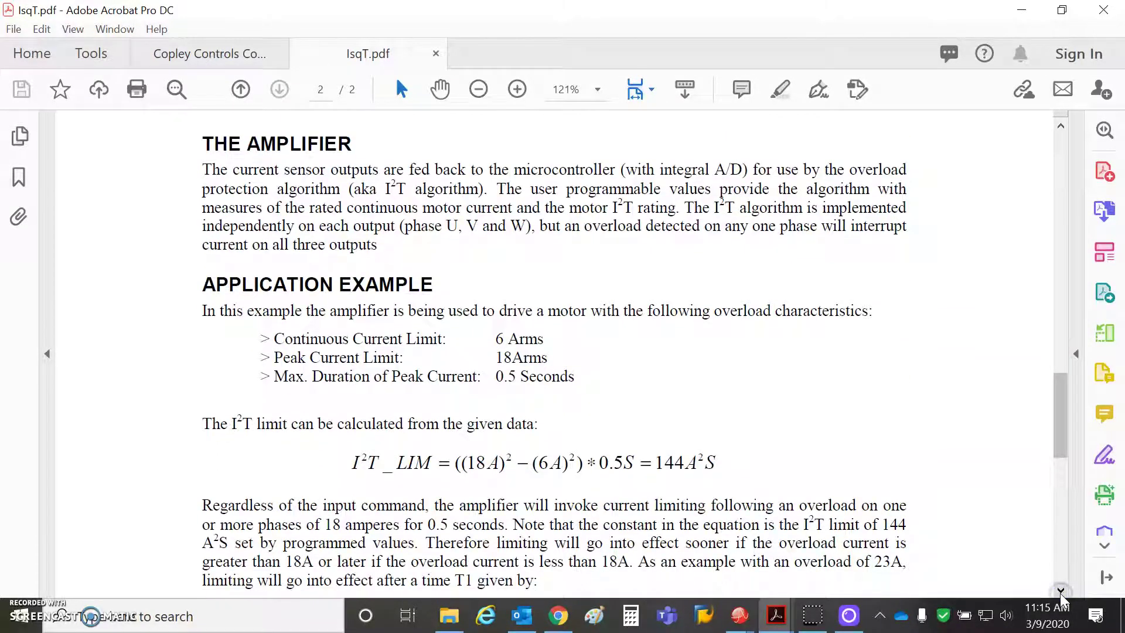
{"action": "left_click", "coordinate": [1061, 592]}
{"action": "left_click", "coordinate": [1061, 592]}
{"action": "left_click", "coordinate": [1061, 592]}
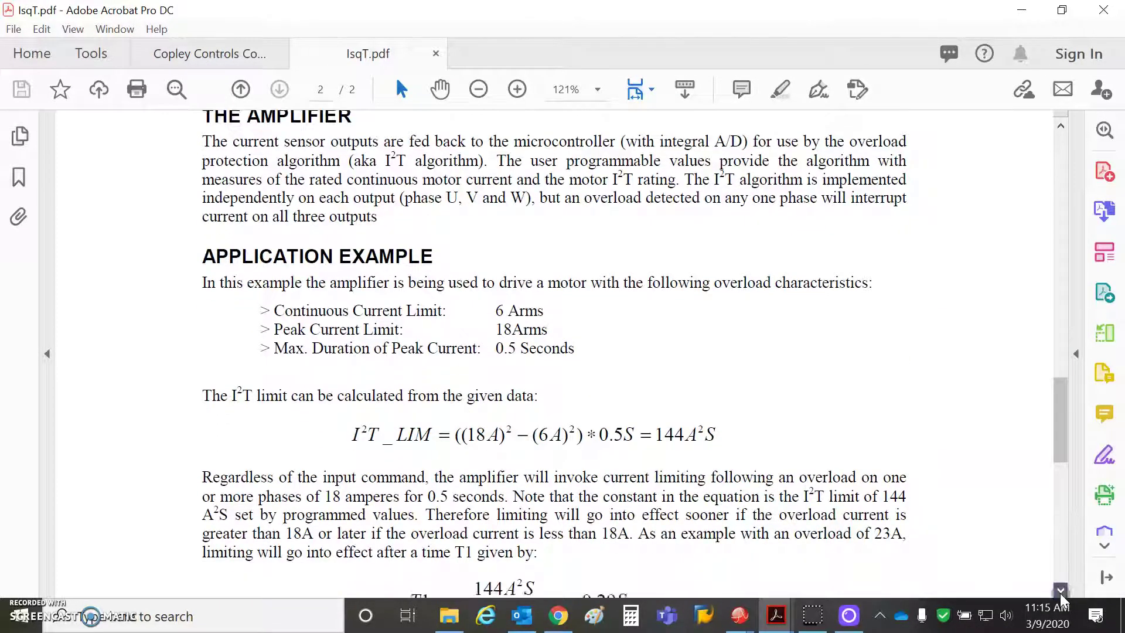
{"action": "left_click", "coordinate": [1061, 592]}
{"action": "left_click", "coordinate": [1060, 591]}
{"action": "left_click", "coordinate": [1060, 592]}
{"action": "left_click", "coordinate": [1060, 592]}
{"action": "left_click", "coordinate": [1061, 591]}
{"action": "left_click", "coordinate": [1060, 591]}
{"action": "left_click", "coordinate": [1061, 592]}
{"action": "left_click", "coordinate": [1060, 592]}
{"action": "left_click", "coordinate": [1061, 592]}
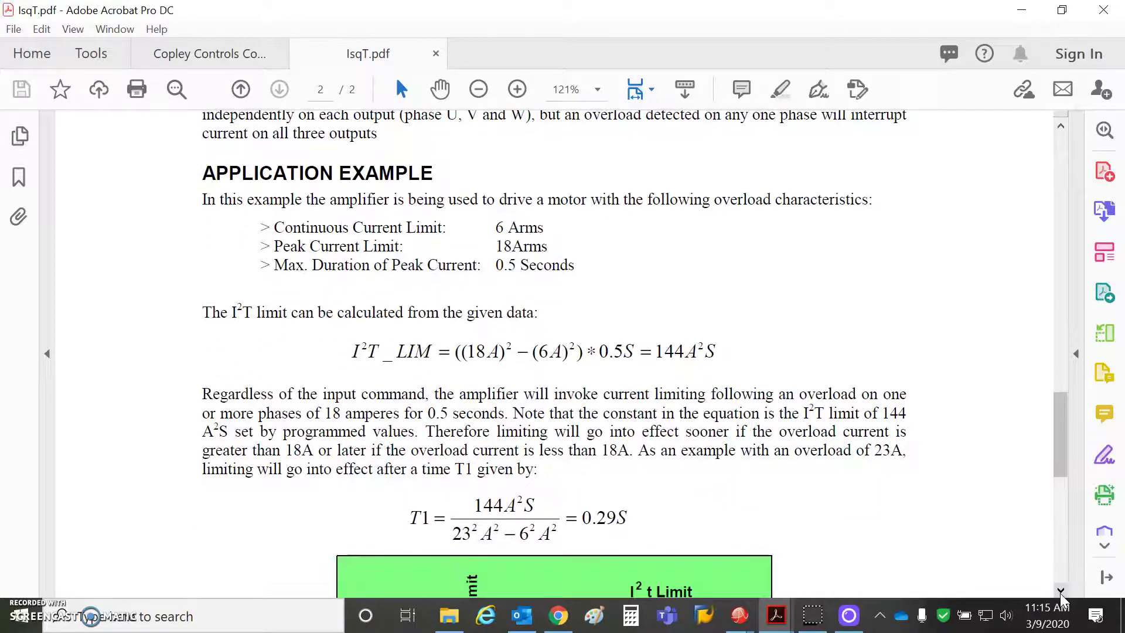
{"action": "left_click", "coordinate": [1061, 592]}
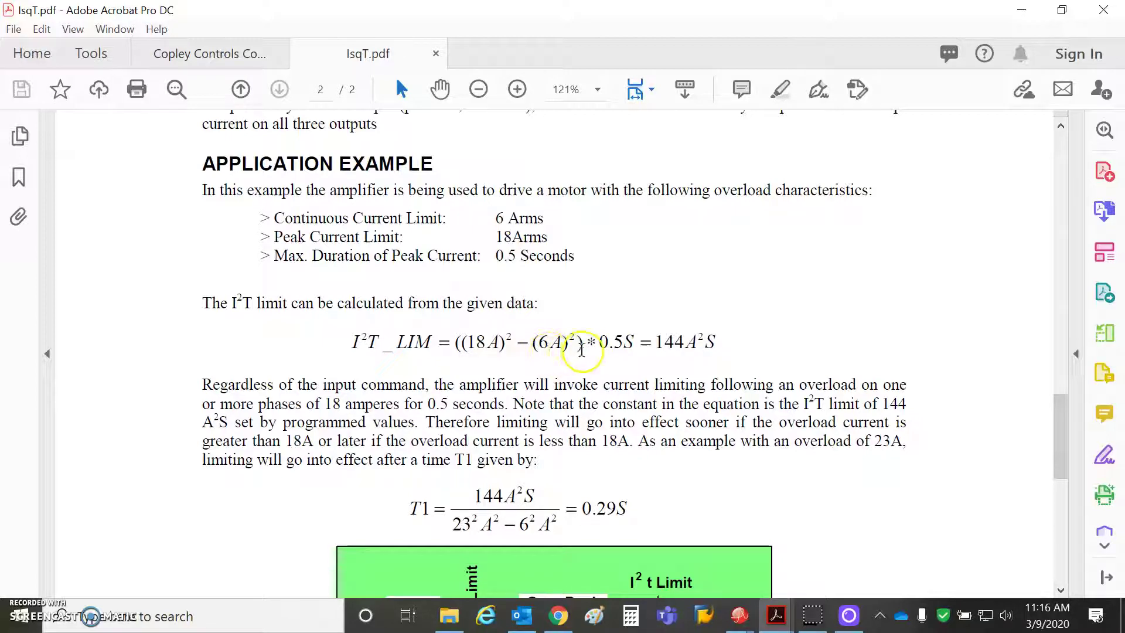
{"action": "left_click_drag", "start_coordinate": [642, 343], "coordinate": [601, 346]}
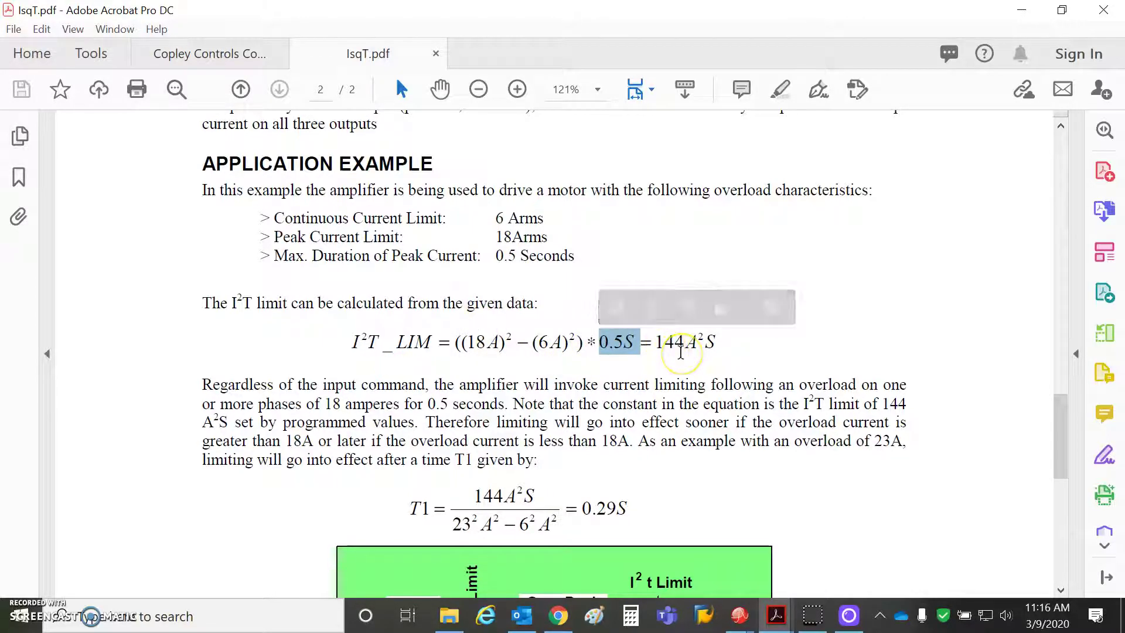
{"action": "left_click", "coordinate": [657, 340]}
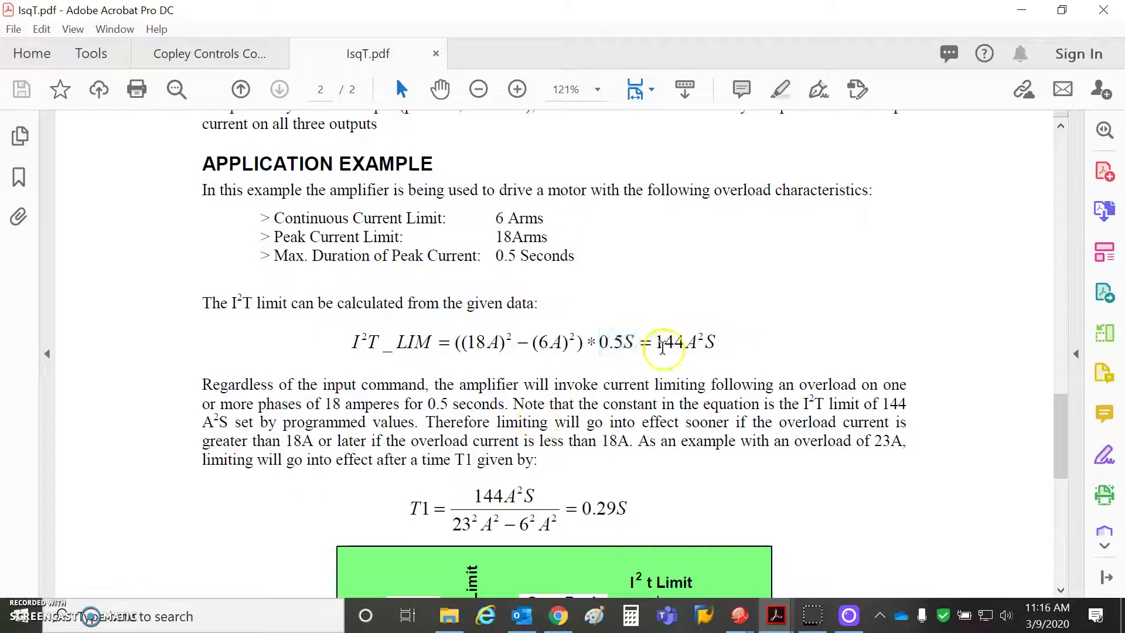
{"action": "left_click_drag", "start_coordinate": [657, 340], "coordinate": [578, 434]}
{"action": "left_click", "coordinate": [537, 460]}
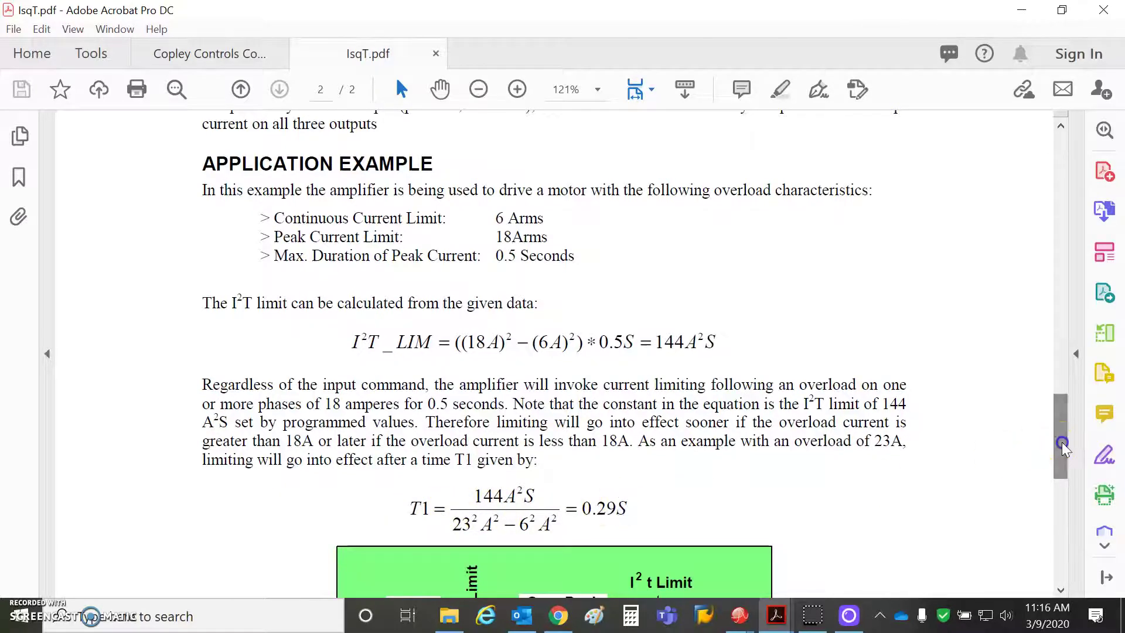
{"action": "left_click_drag", "start_coordinate": [1055, 447], "coordinate": [1063, 463]}
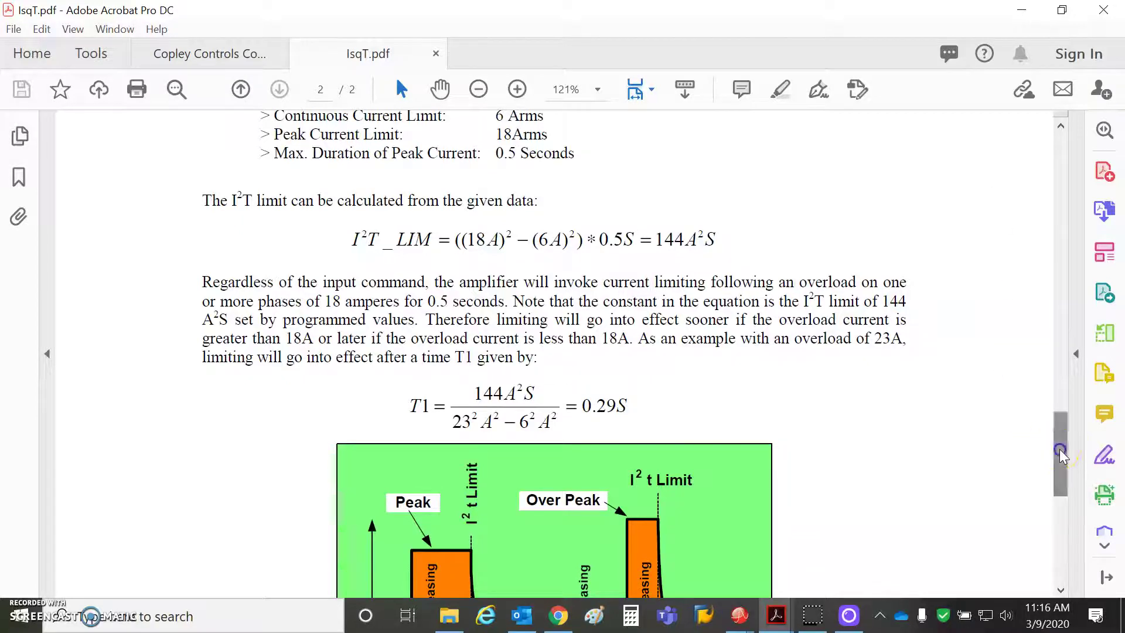
Highlight the 0.5S and 0.29S equation terms, scroll to In Limit Effect, and minimize Acrobat.
{"action": "left_click_drag", "start_coordinate": [1059, 457], "coordinate": [1063, 472]}
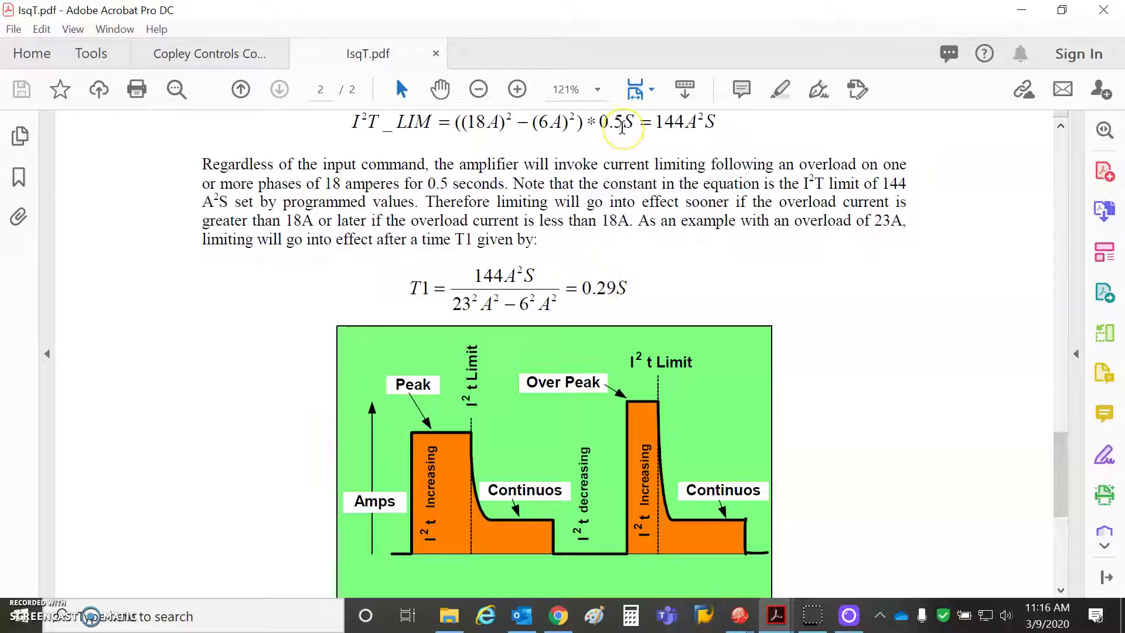
{"action": "double_click", "coordinate": [623, 127]}
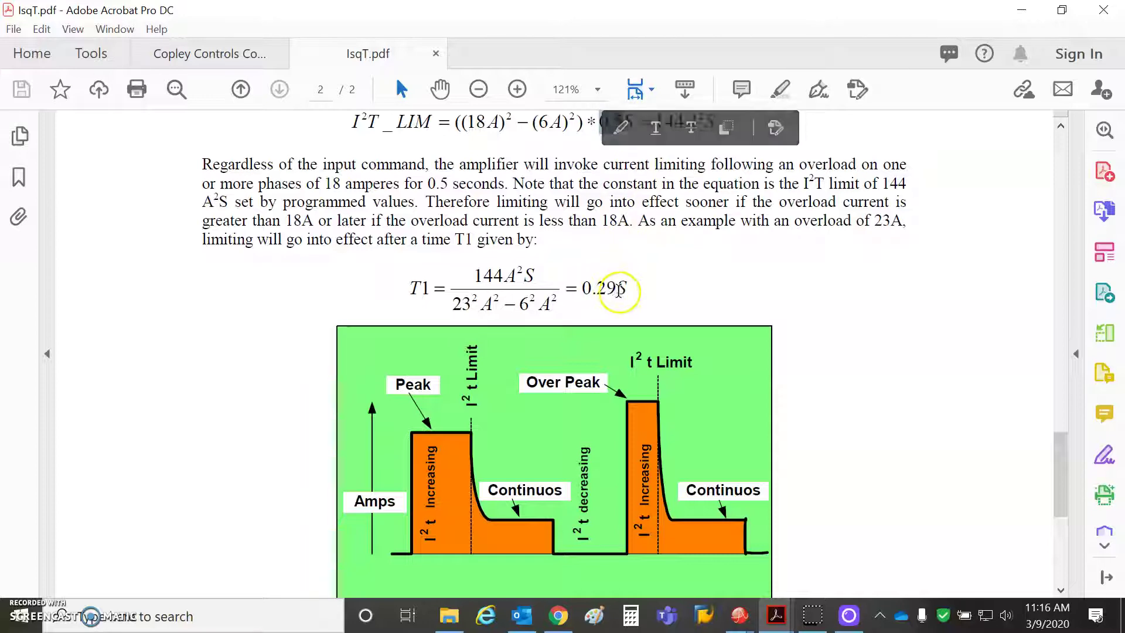
{"action": "double_click", "coordinate": [606, 289]}
{"action": "left_click", "coordinate": [642, 301]}
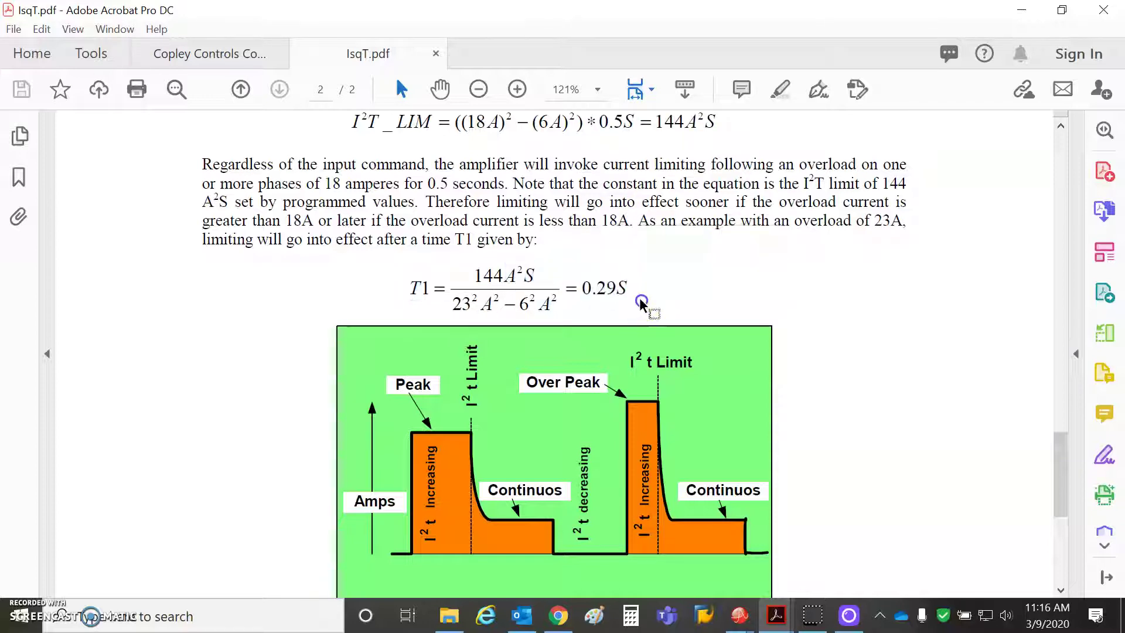
{"action": "left_click_drag", "start_coordinate": [1060, 454], "coordinate": [1065, 520]}
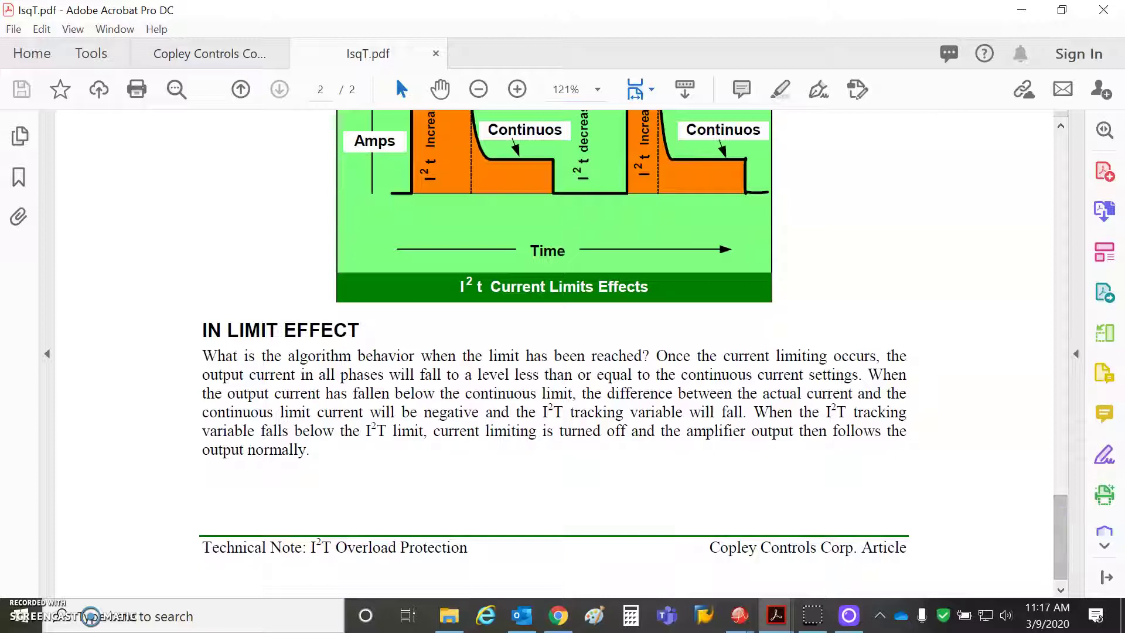
{"action": "left_click", "coordinate": [1021, 10]}
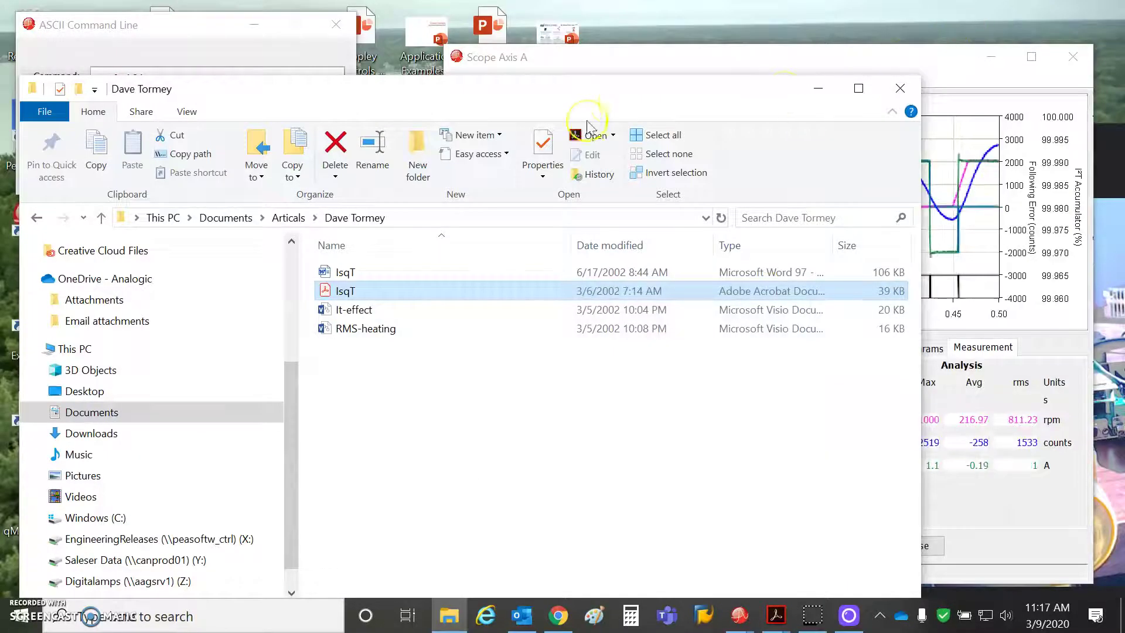
Bring Scope Axis A forward and re-send g r0x131 until it returns v 96.
{"action": "left_click_drag", "start_coordinate": [573, 89], "coordinate": [641, 254]}
{"action": "left_click", "coordinate": [610, 61]}
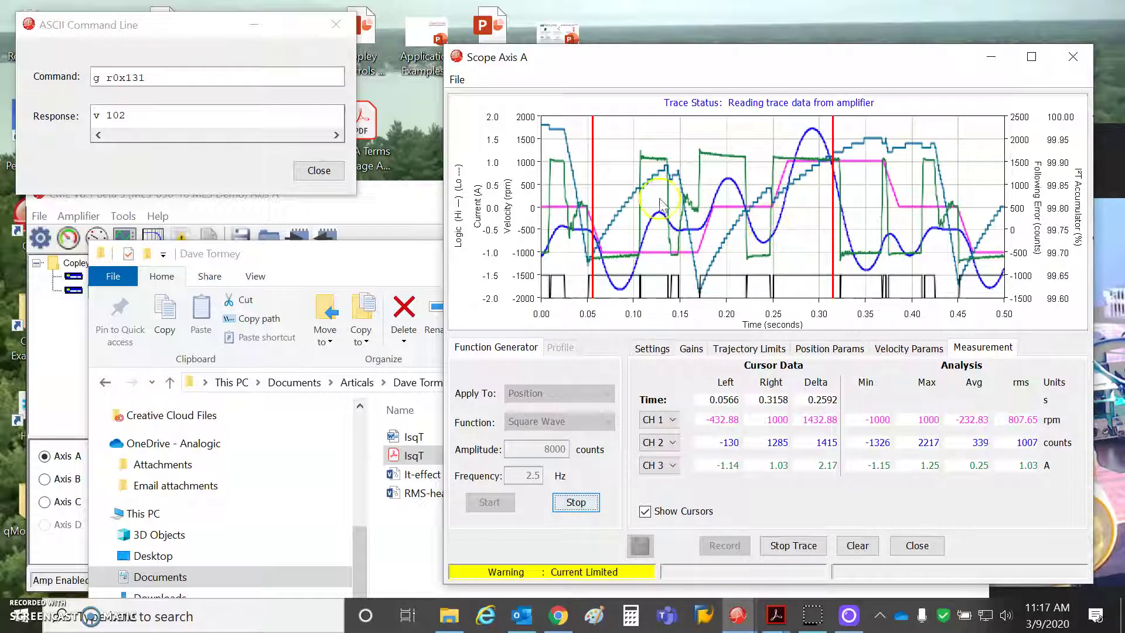
{"action": "left_click", "coordinate": [167, 77]}
{"action": "key", "text": "Return"}
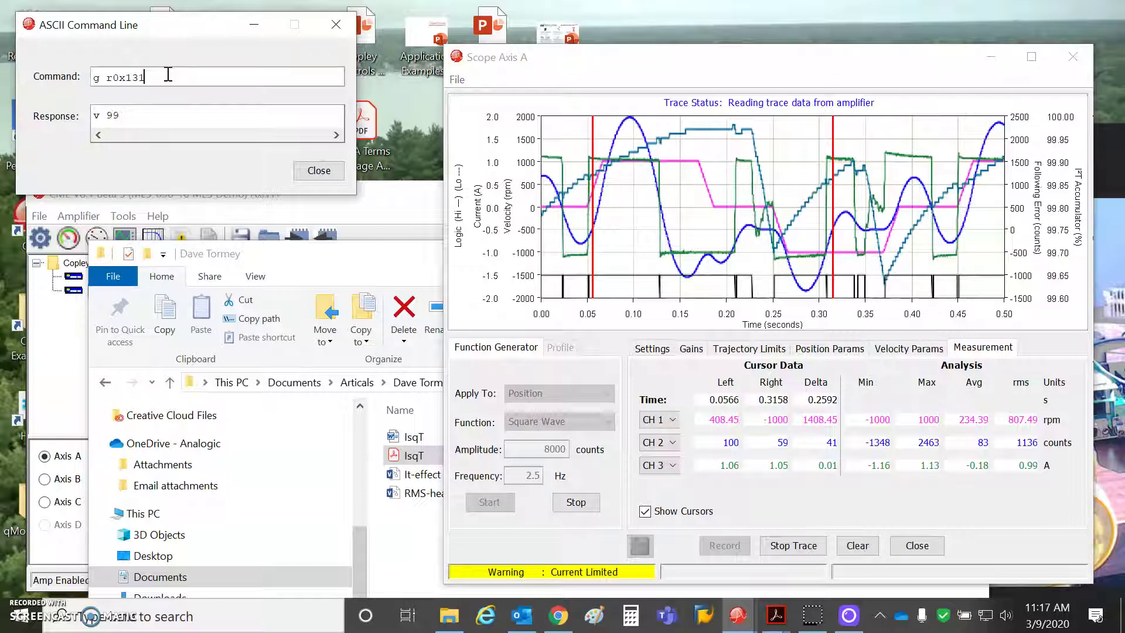
{"action": "key", "text": "Return"}
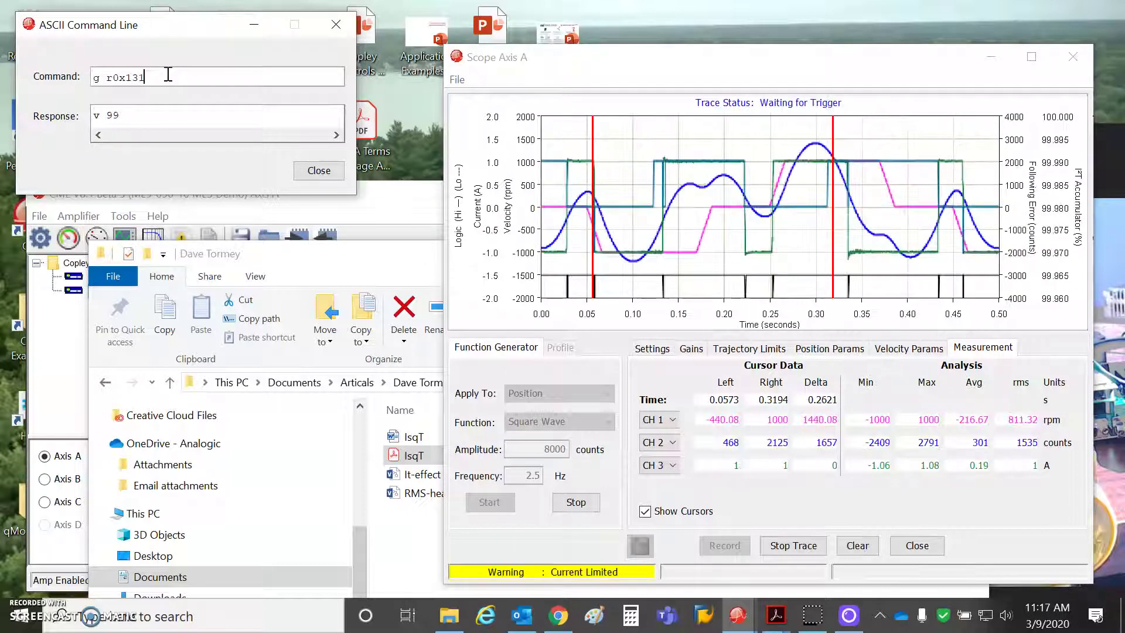
{"action": "key", "text": "Return"}
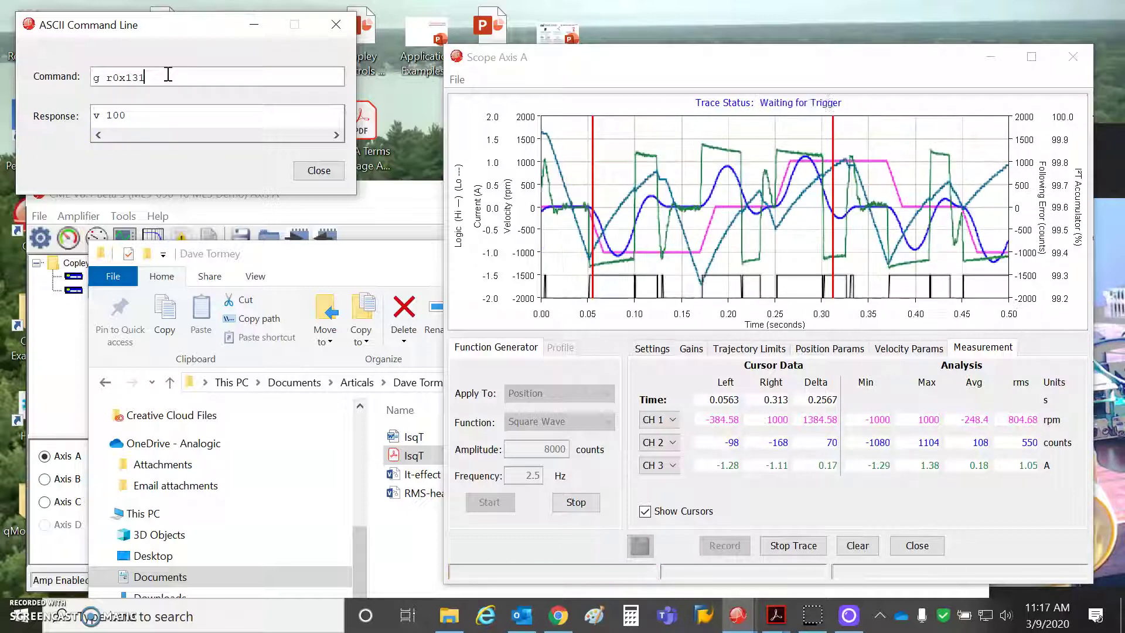
{"action": "key", "text": "Return"}
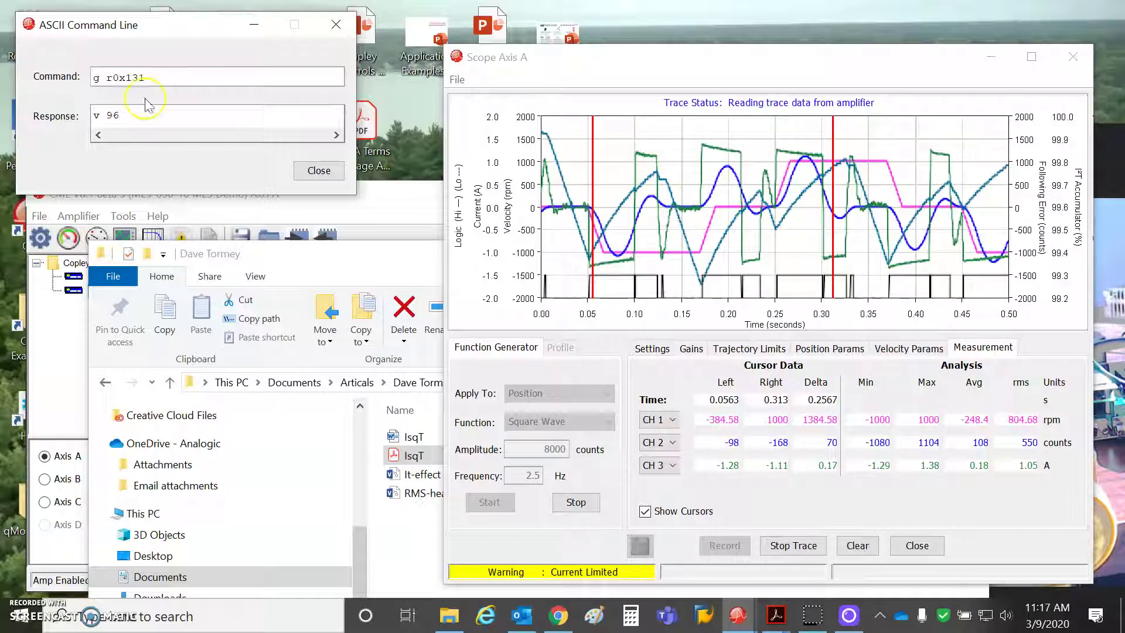
Minimize File Explorer, move the scope window up-left, and start a screen snip.
{"action": "left_click", "coordinate": [270, 241]}
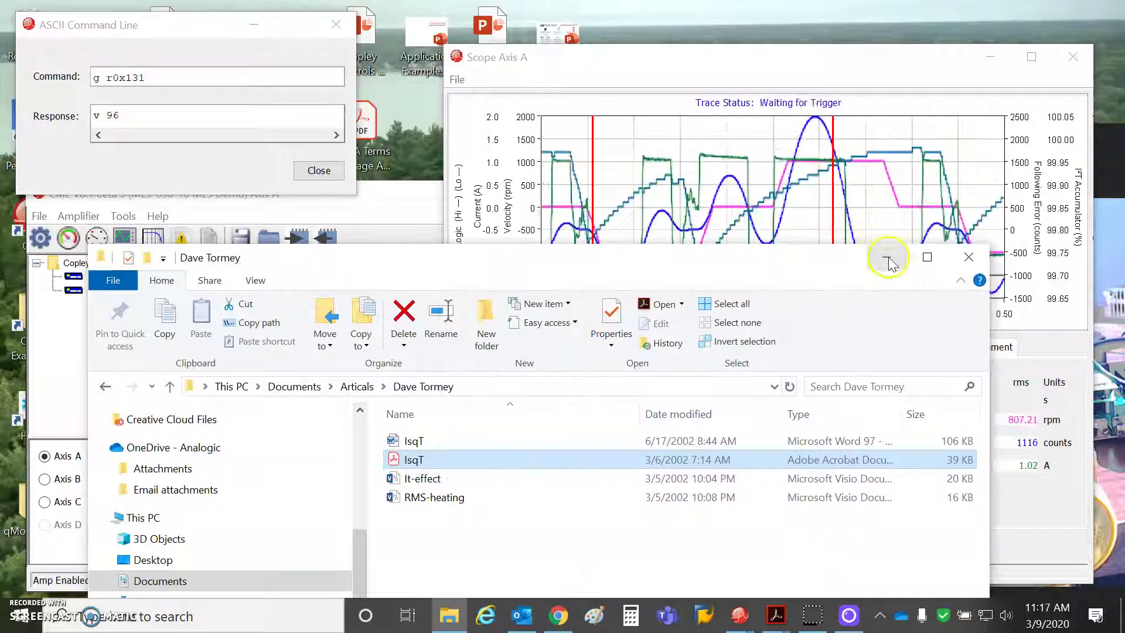
{"action": "left_click", "coordinate": [884, 256]}
{"action": "mouse_move", "coordinate": [579, 65]}
{"action": "left_mouse_down"}
{"action": "mouse_move", "coordinate": [555, 49]}
{"action": "mouse_move", "coordinate": [555, 29]}
{"action": "left_mouse_up"}
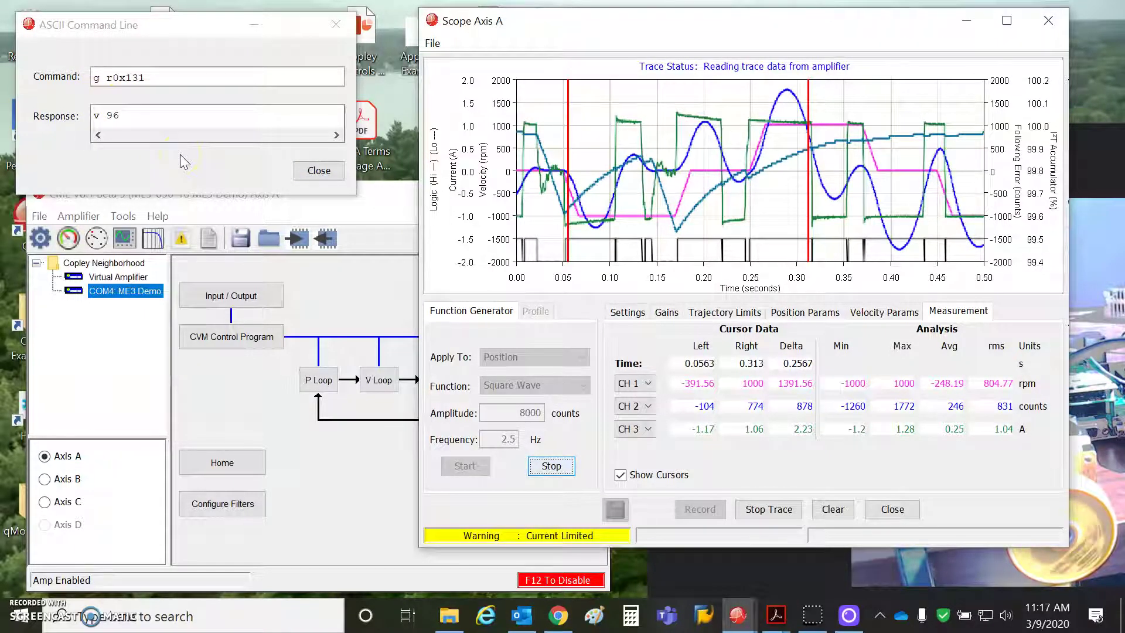
{"action": "left_click", "coordinate": [814, 620]}
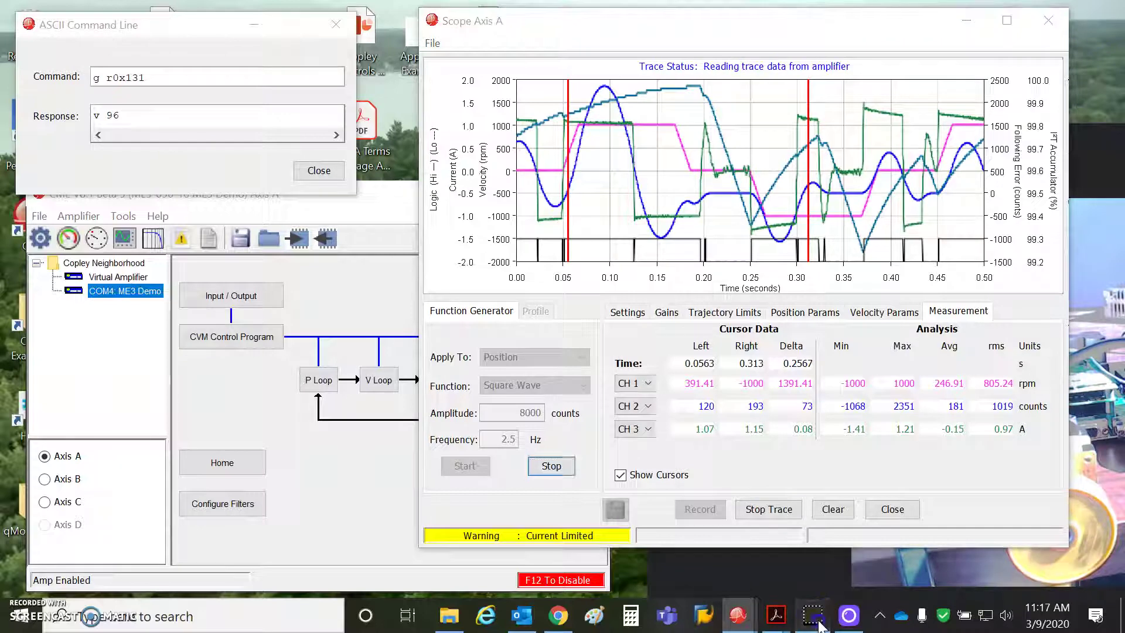